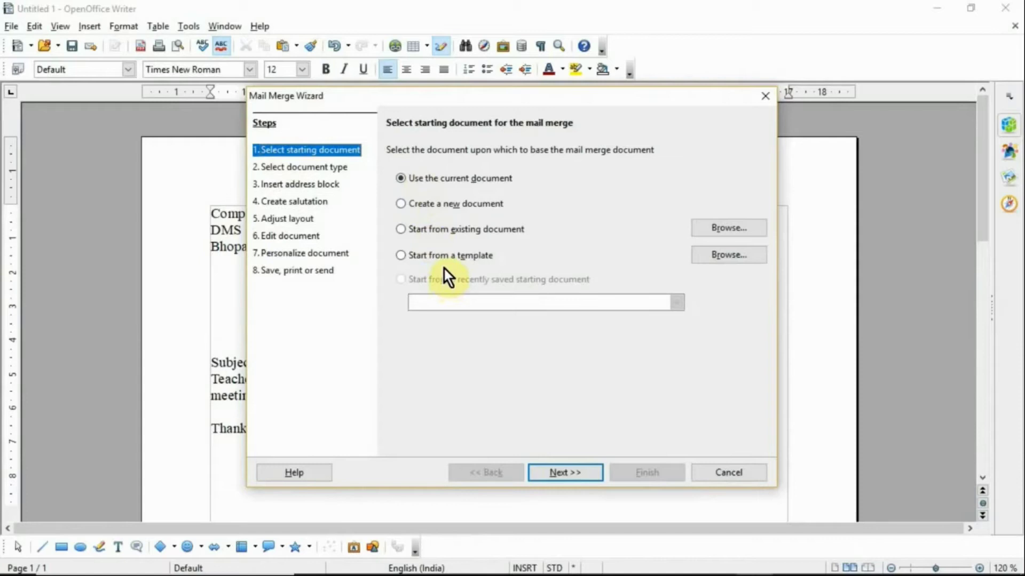
Step: Keep the letter document type and bring up the choice of a different recipient address list
left_click(570, 467)
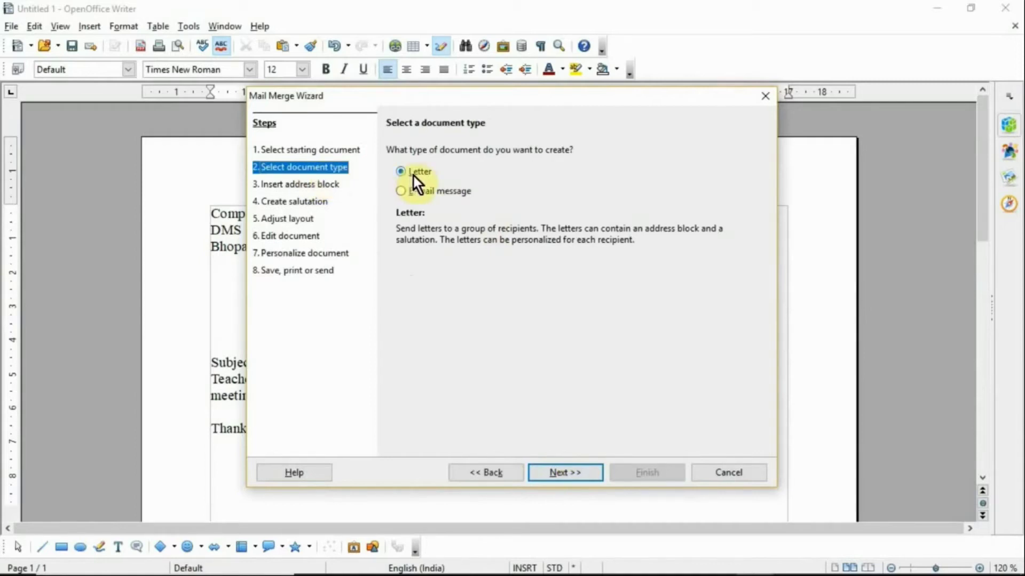
left_click(565, 470)
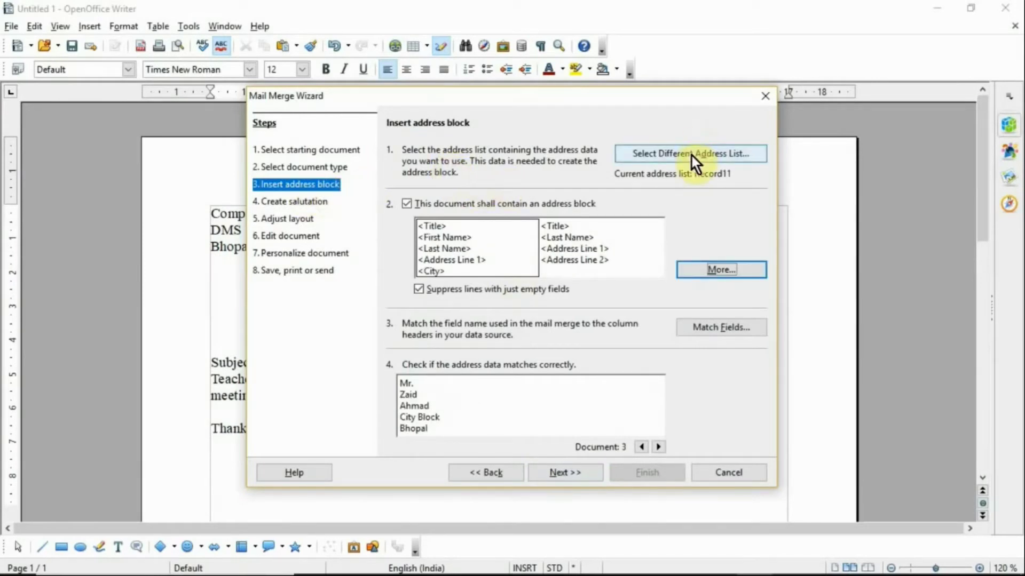
left_click(690, 154)
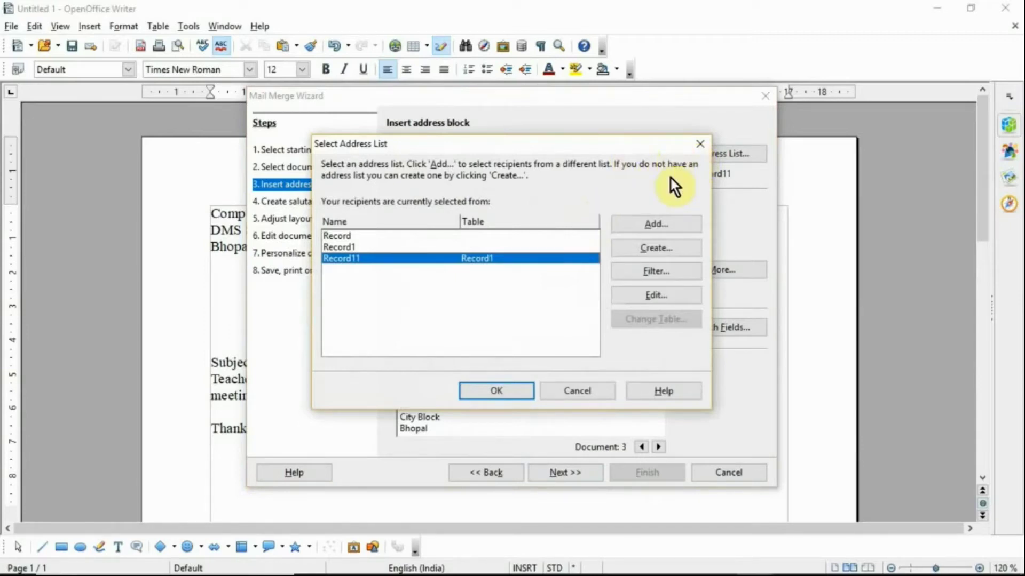
Step: Start creating a new address list from the Select Address List dialog
left_click(668, 253)
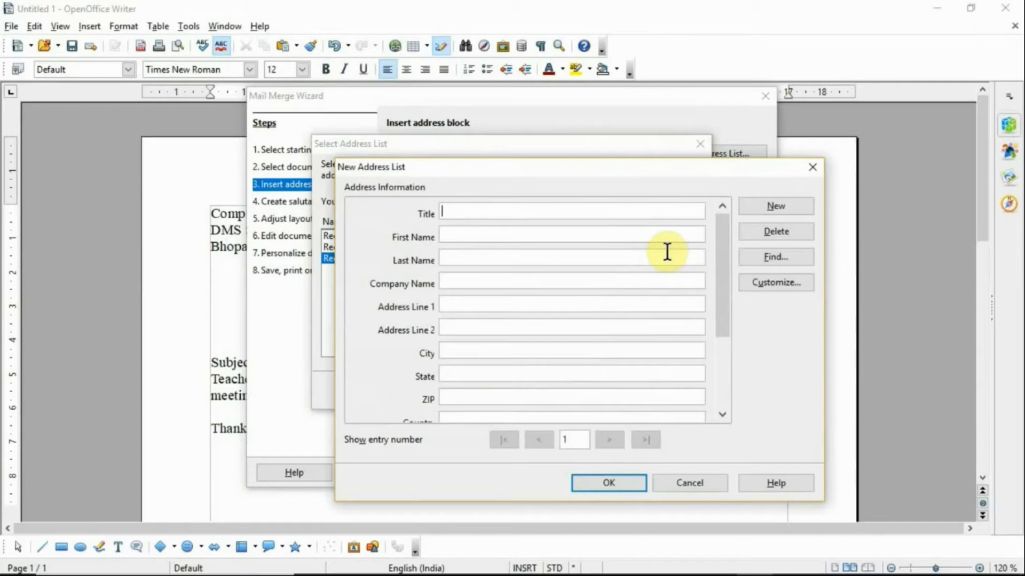
Step: Rename the First Name address list field to Name
left_click(805, 282)
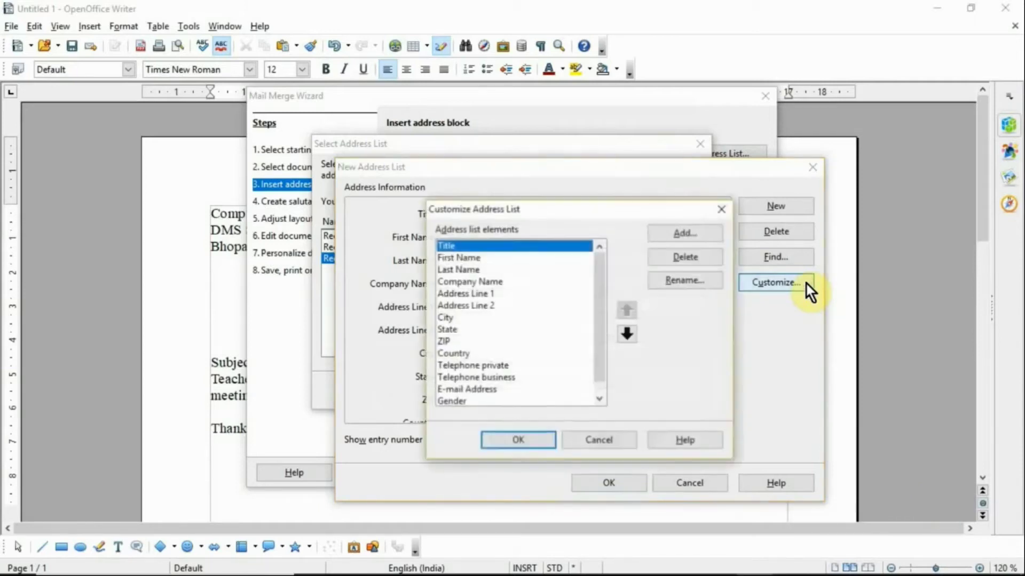
left_click(508, 257)
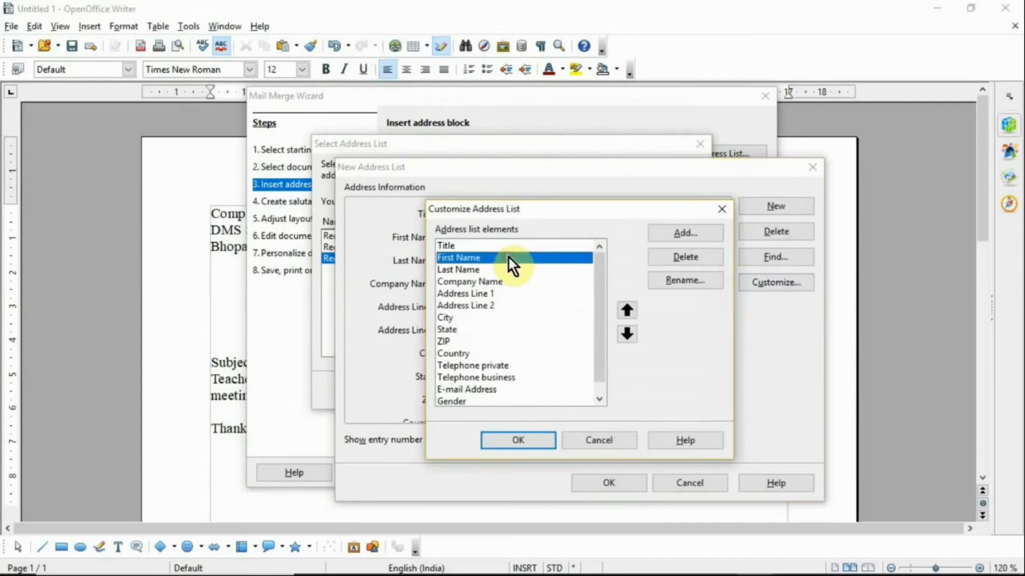
left_click(671, 281)
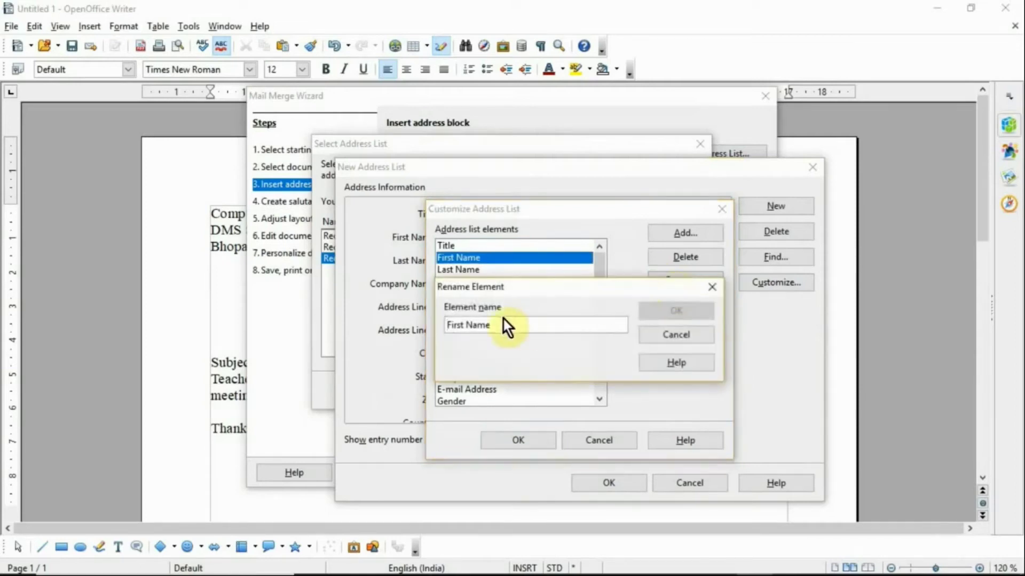
left_click(465, 324)
key("BackSpace")
key("BackSpace")
key("BackSpace")
key("BackSpace")
key("BackSpace")
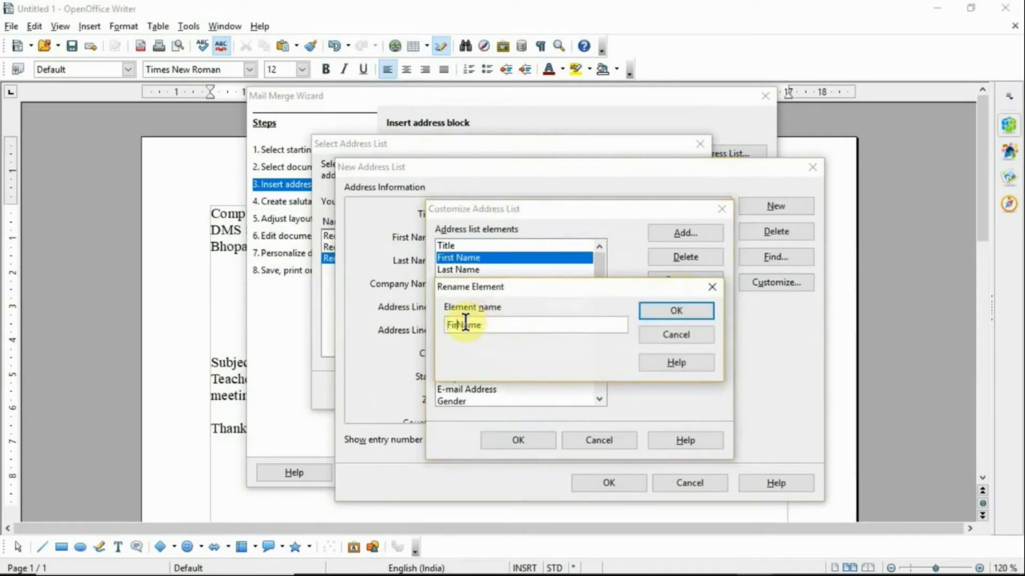
key("BackSpace")
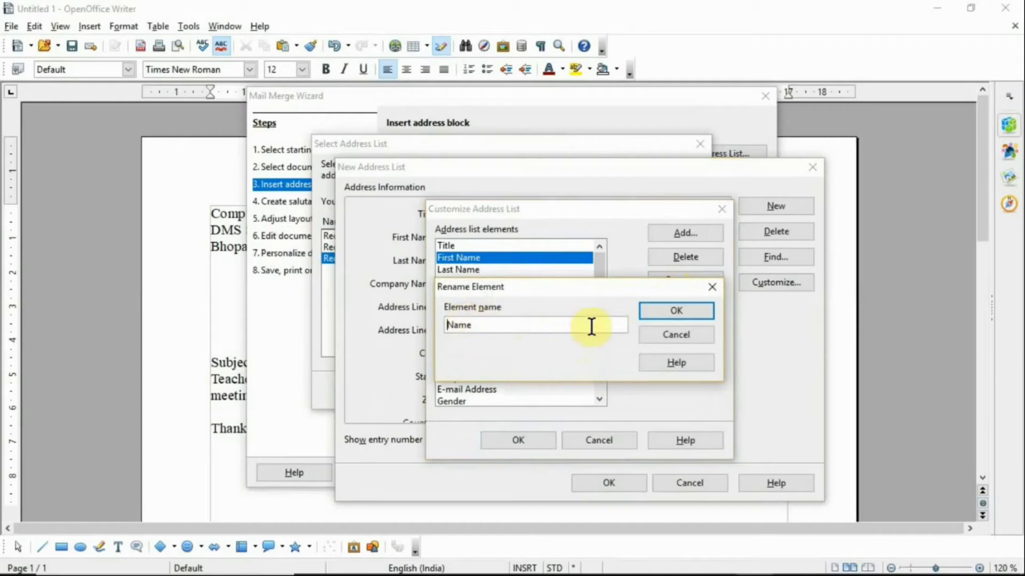
left_click(651, 318)
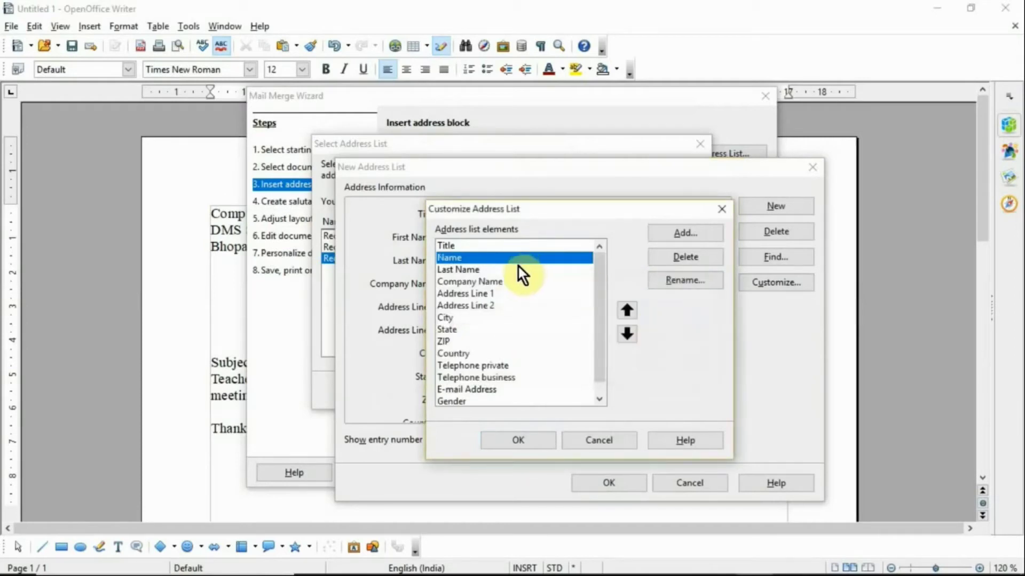
Step: Delete Last Name, Company Name, Address Line 2, State, ZIP, Country, telephone, e-mail and gender fields
left_click(518, 270)
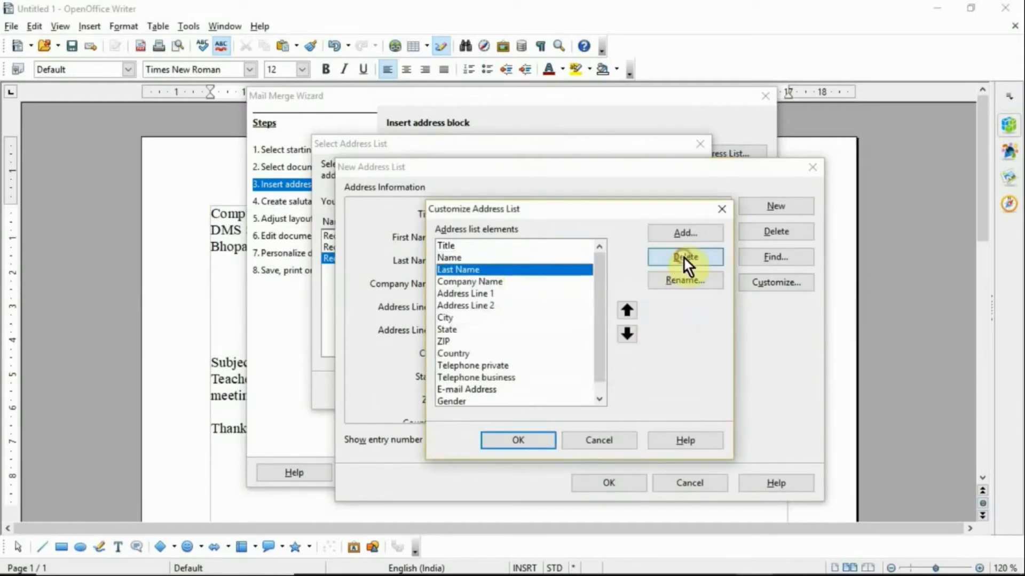
left_click(683, 256)
left_click(683, 256)
left_click(537, 280)
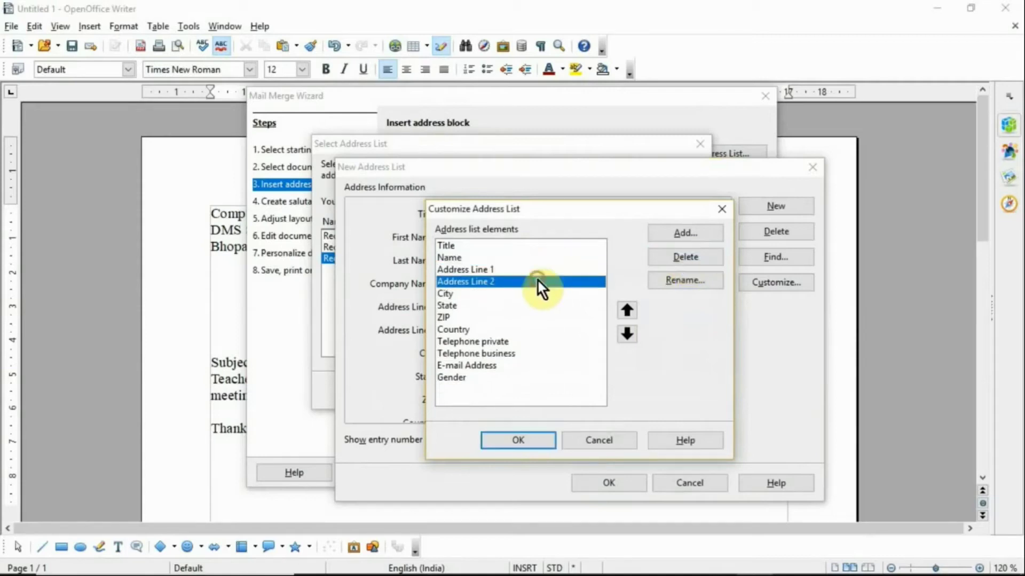
left_click(668, 263)
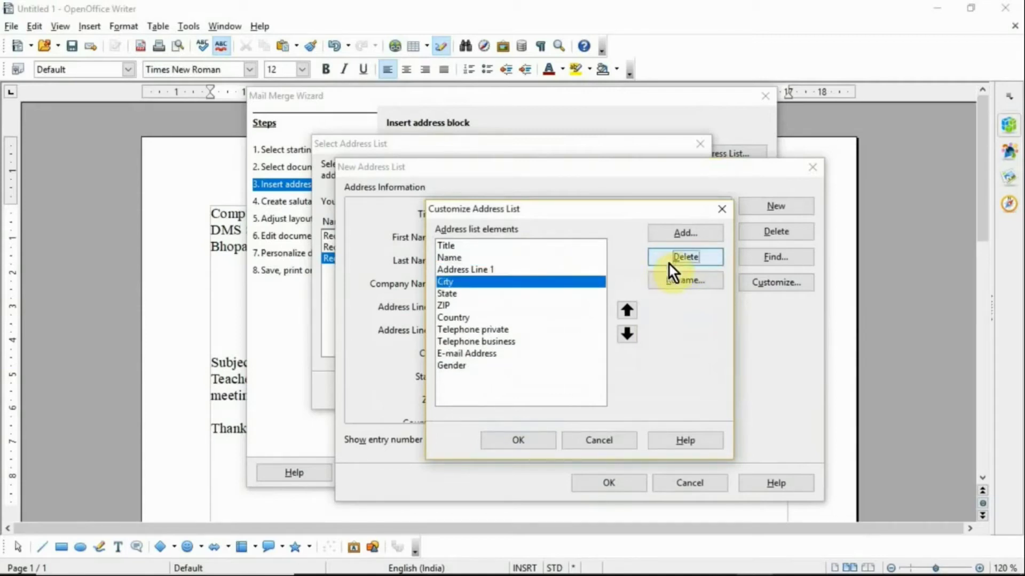
left_click(515, 294)
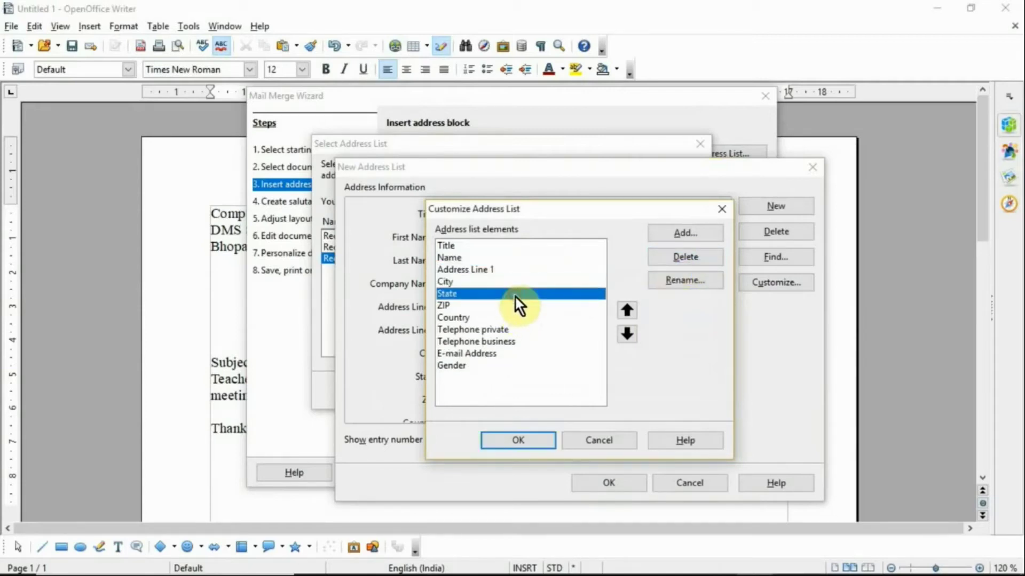
left_click(670, 255)
left_click(671, 255)
left_click(671, 255)
left_click(670, 255)
left_click(670, 255)
left_click(670, 255)
left_click(670, 255)
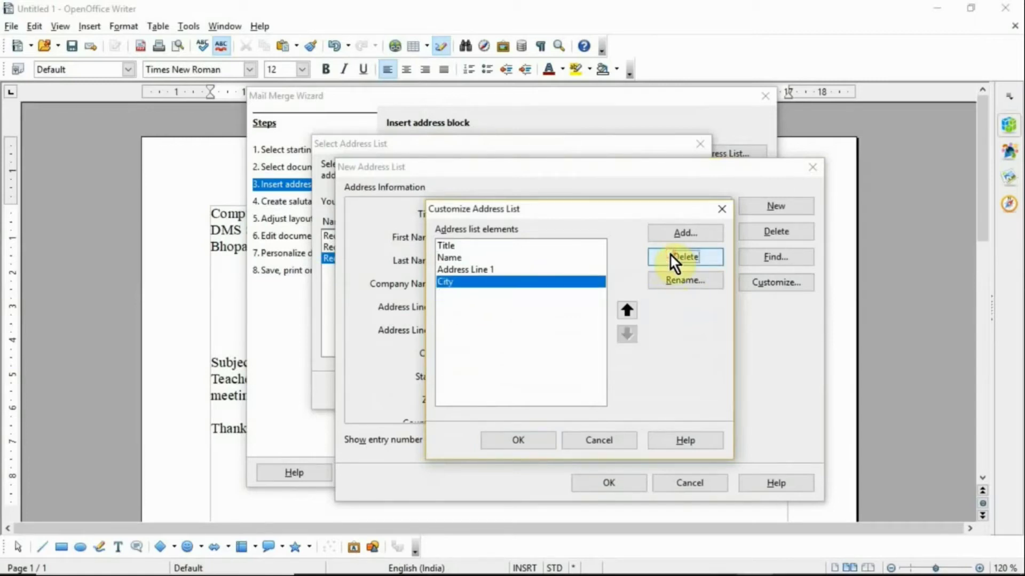
Step: Add a new 'Mobile No.' field and accept the customised field list
left_click(713, 230)
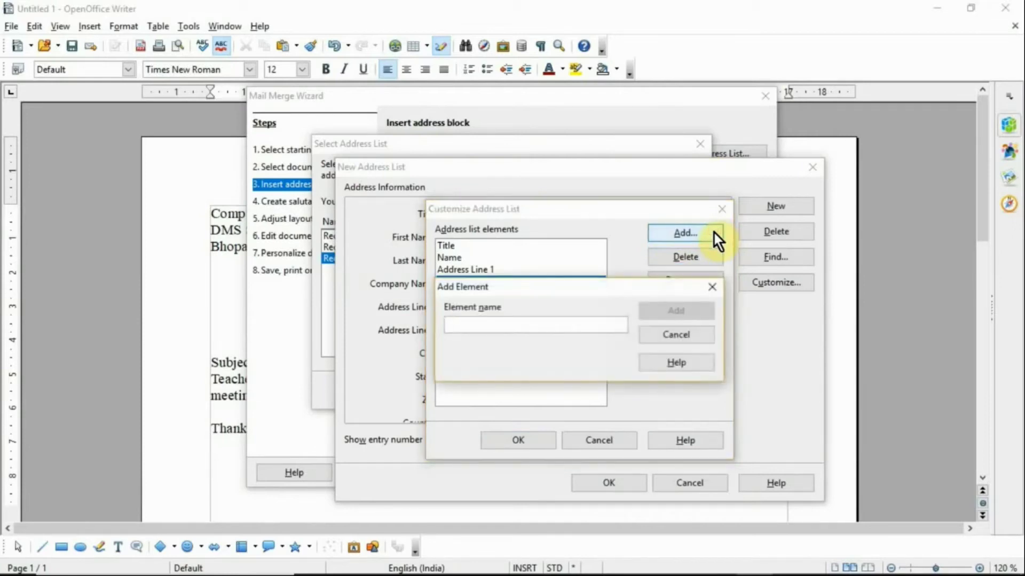
type("Mon")
key("BackSpace")
type("b")
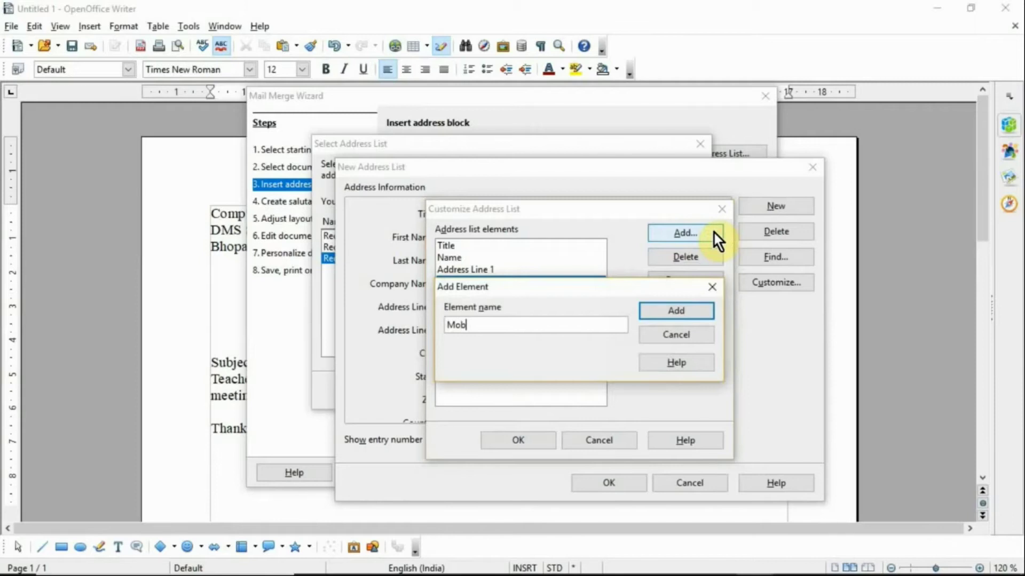
type("ile No.")
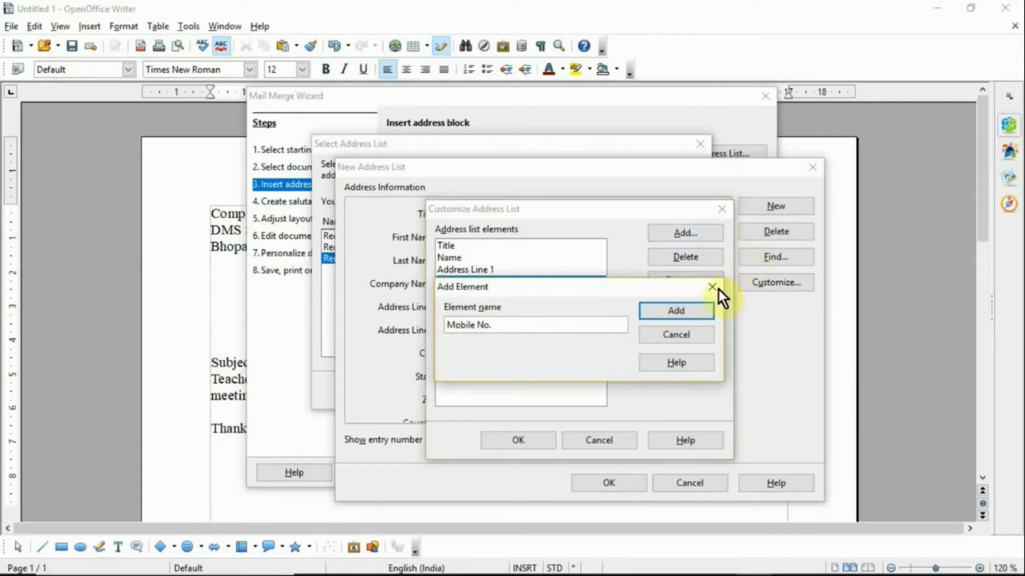
left_click(703, 310)
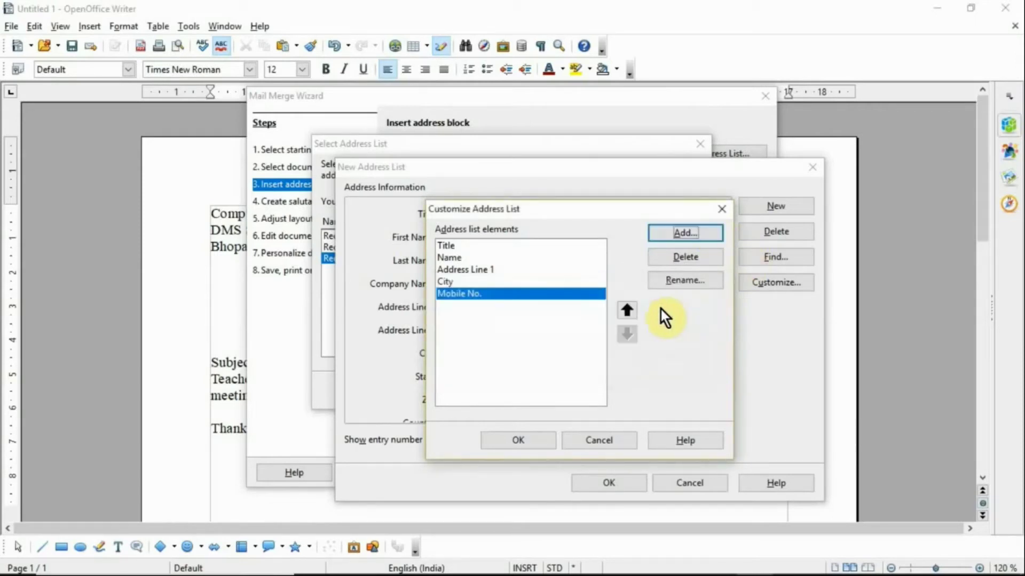
left_click(522, 446)
Step: Enter the first recipient: title Mr., the name, Civil Lines, Bhopal and a mobile number
left_click(533, 210)
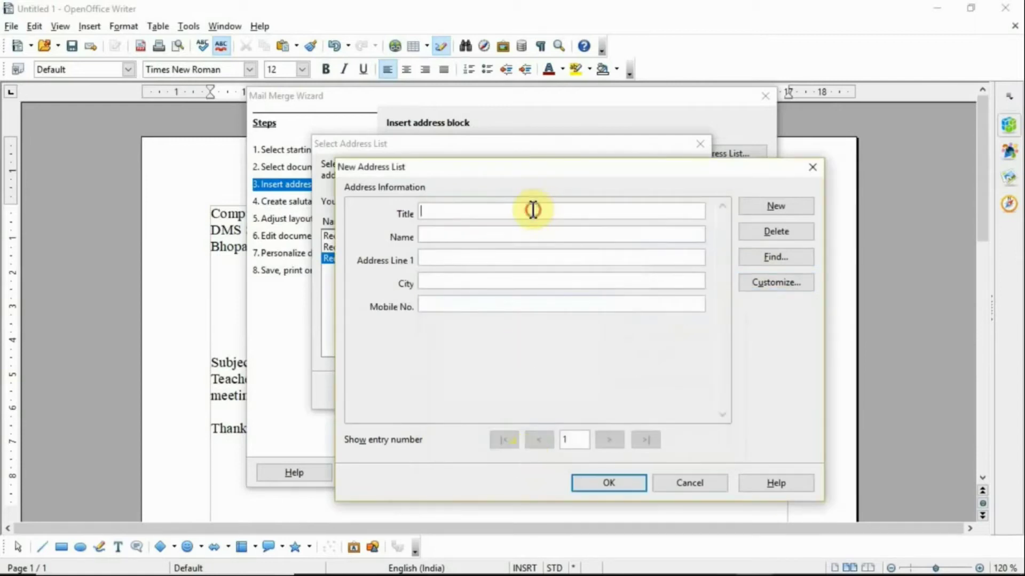
type("Mr.")
key("Tab")
key("Tab")
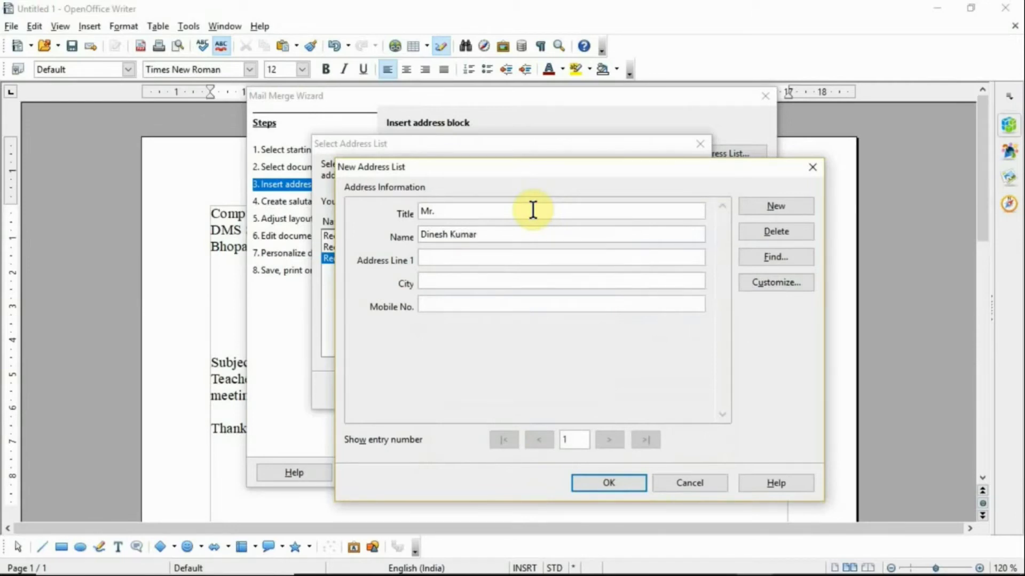
type("Civil Lines")
key("Tab")
type("Bhopal")
key("Tab")
type("98765")
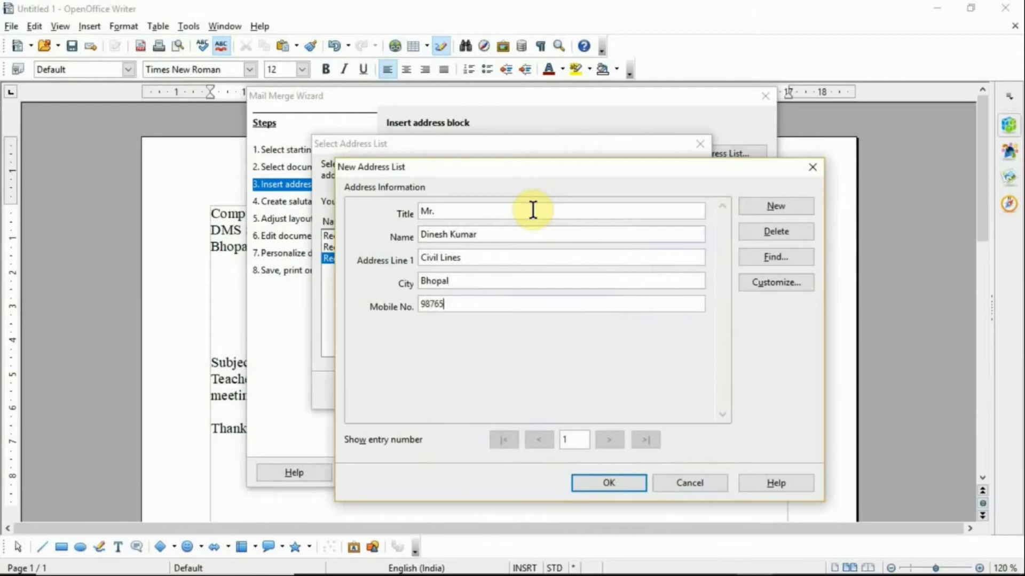
type("43210")
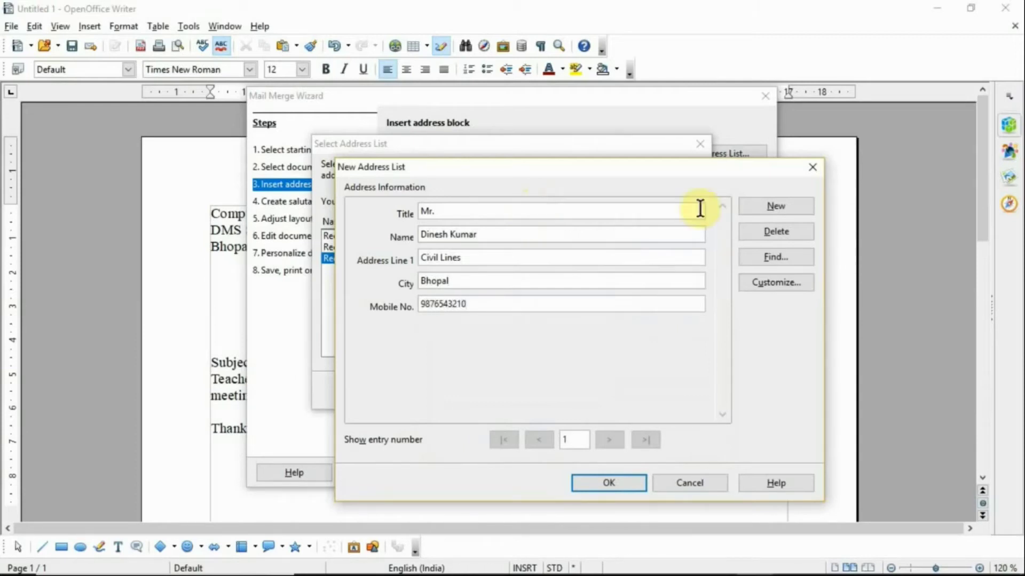
Step: Add a second recipient: Mrs., the name, Main Market, Bhopal and a mobile number; start a third entry
left_click(763, 210)
left_click(652, 208)
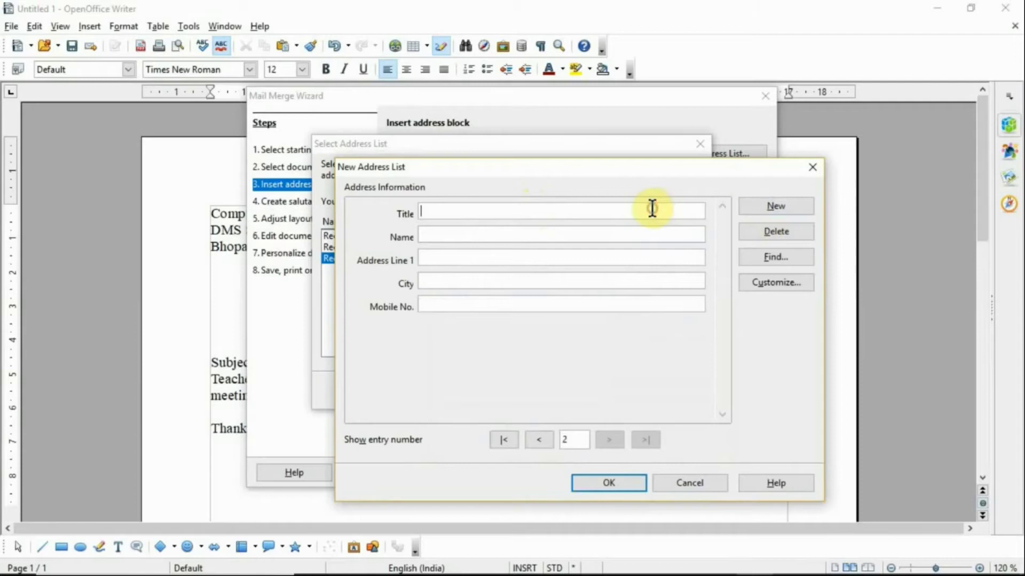
type("Mrs.")
key("Tab")
key("Tab")
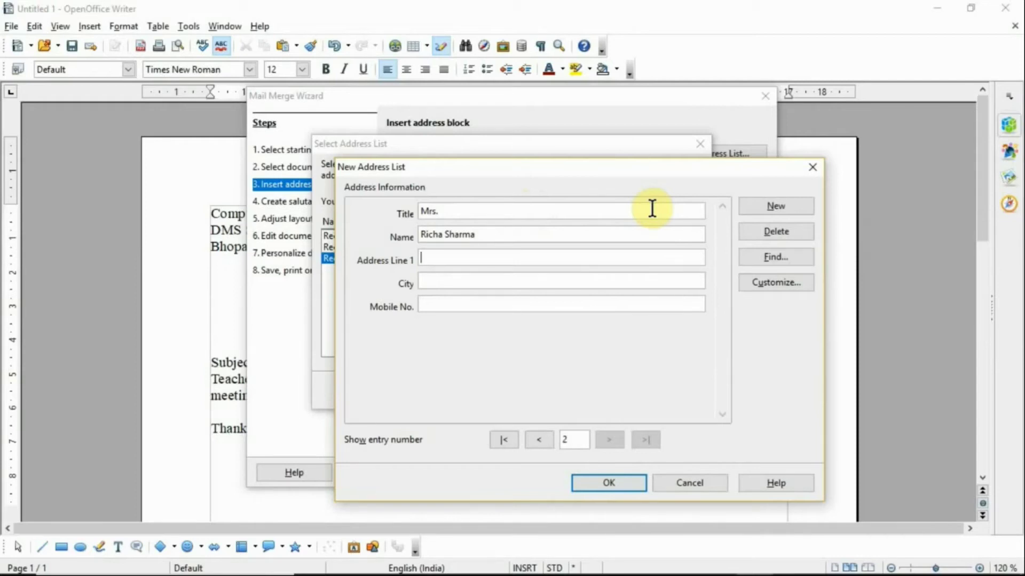
type("Main Market")
key("Tab")
type("Bhopal")
key("Tab")
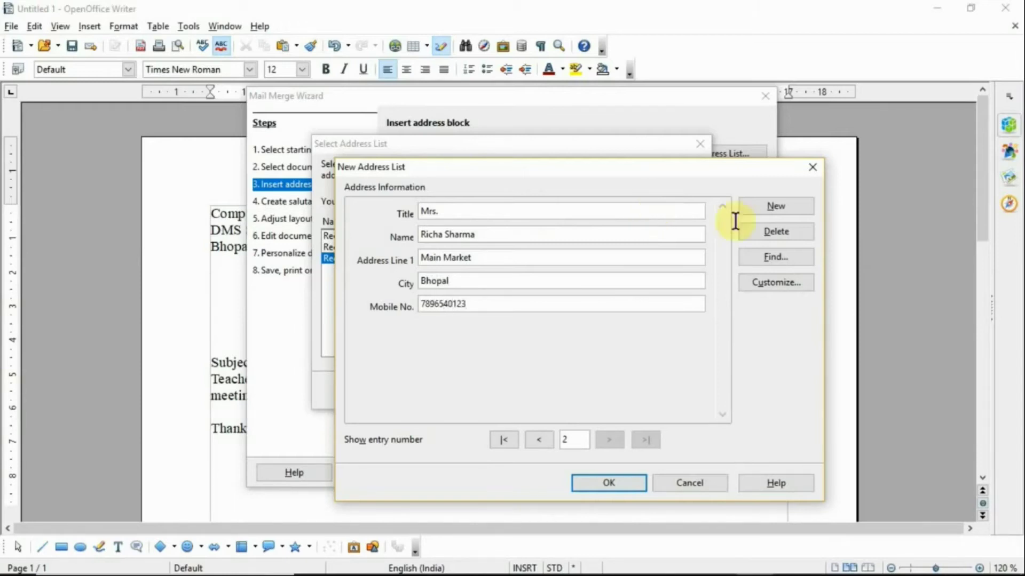
left_click(777, 209)
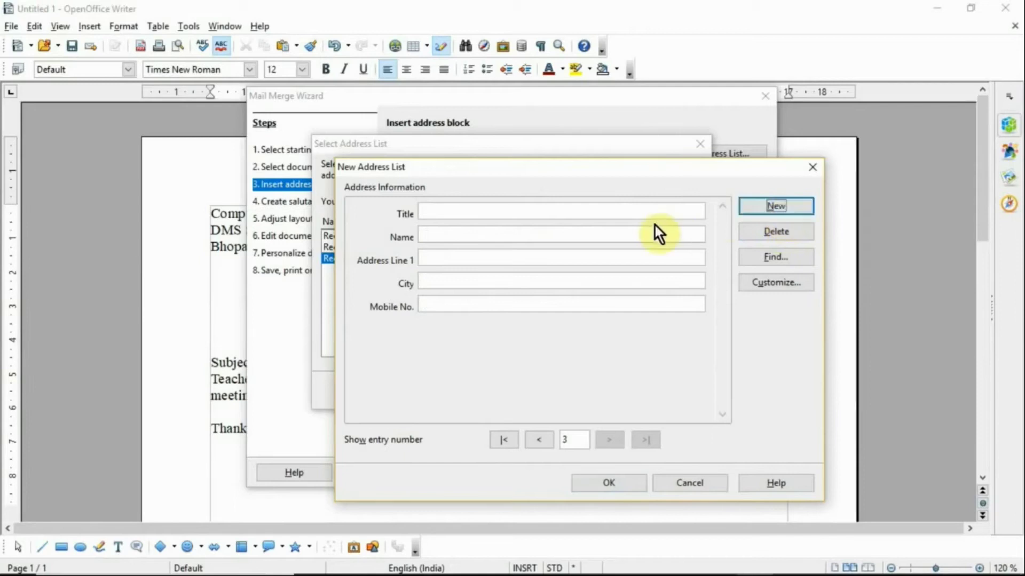
Step: Enter the third recipient (Mr., the name, Civil Lines, Bhopal, mobile number) and finish the list
left_click(640, 208)
type("M")
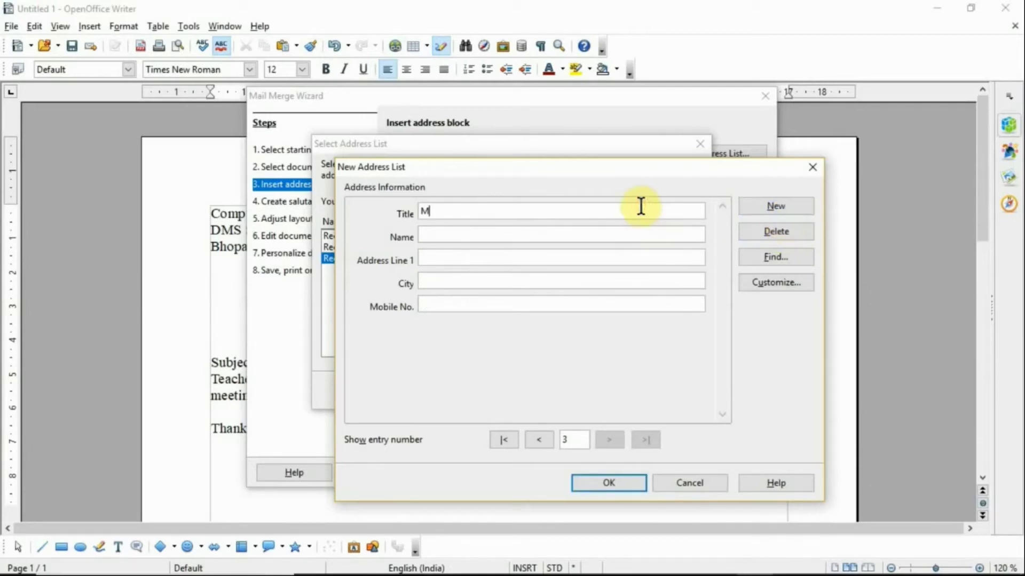
type("r.")
key("Tab")
key("Tab")
type("Civil ")
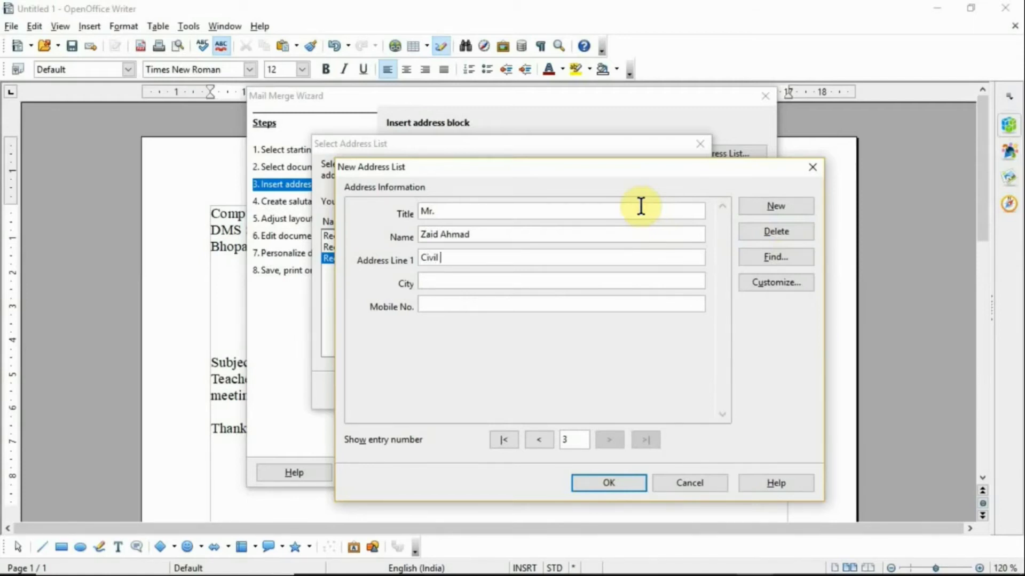
type("Lines")
key("Tab")
type("B")
type("pal")
key("Tab")
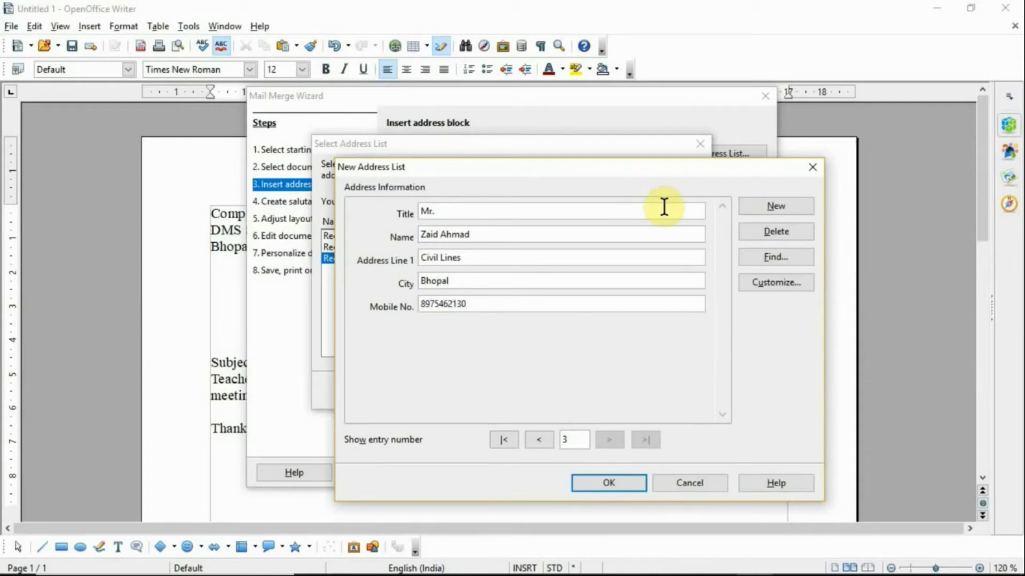
left_click(631, 483)
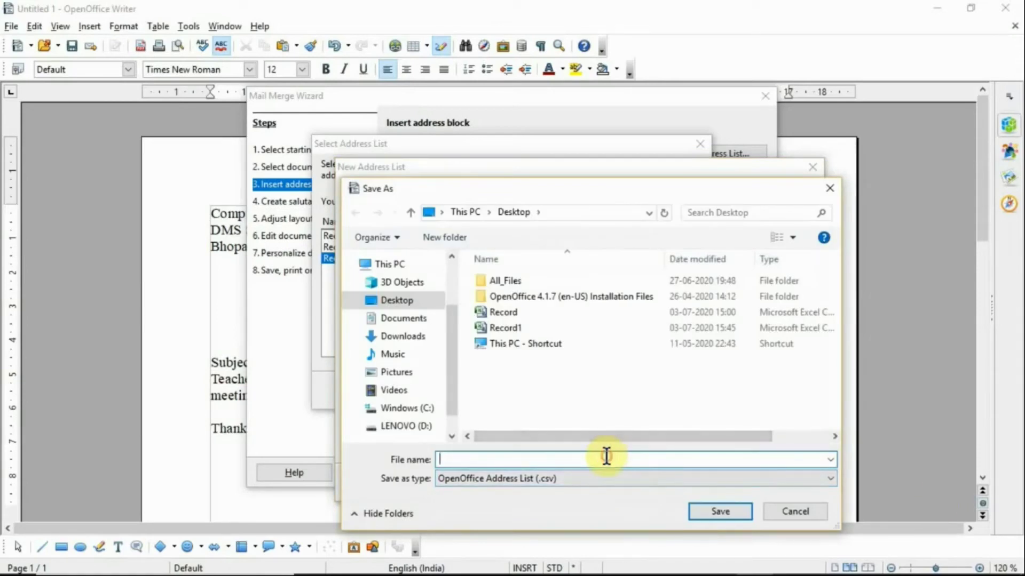
Step: Save the new address list file as Record2
type("Rec")
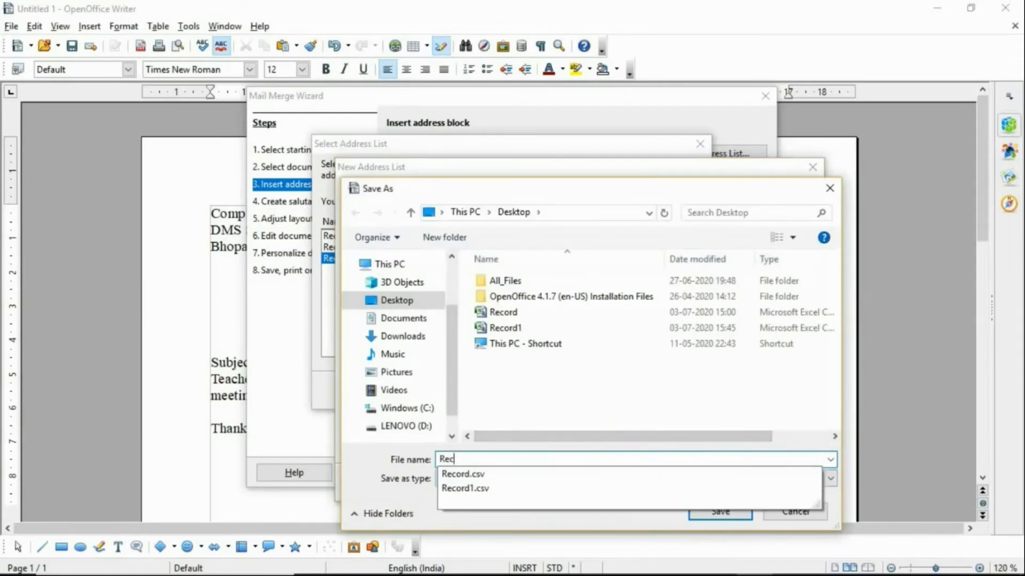
type("ord2")
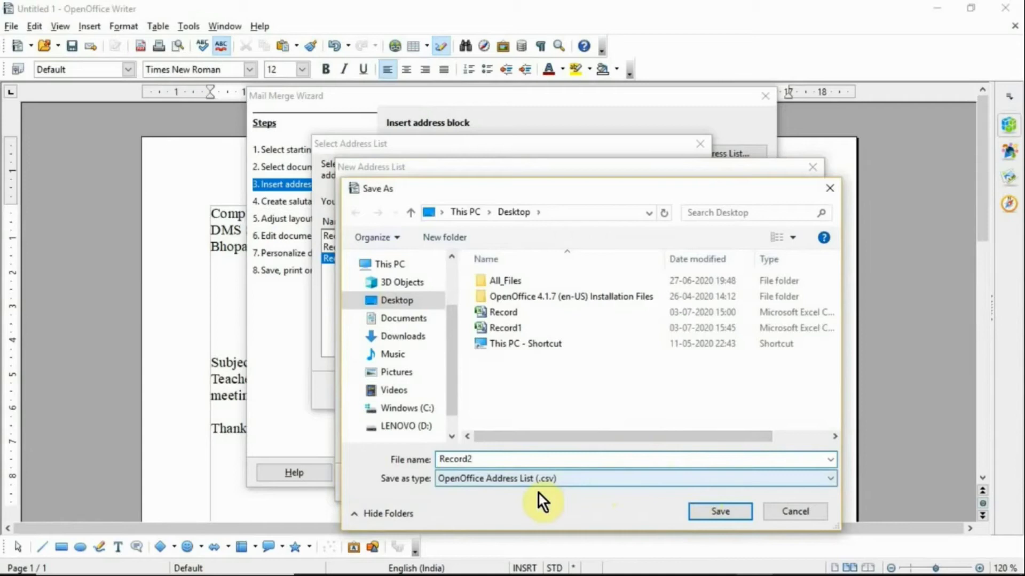
left_click(716, 513)
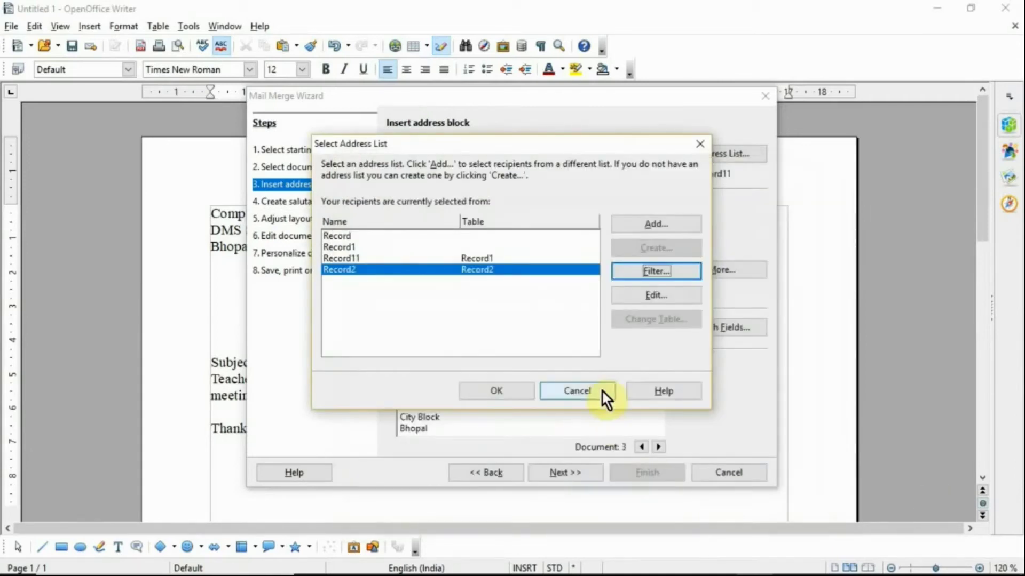
Step: Confirm Record2 as the address list and start designing a new address block
left_click(506, 388)
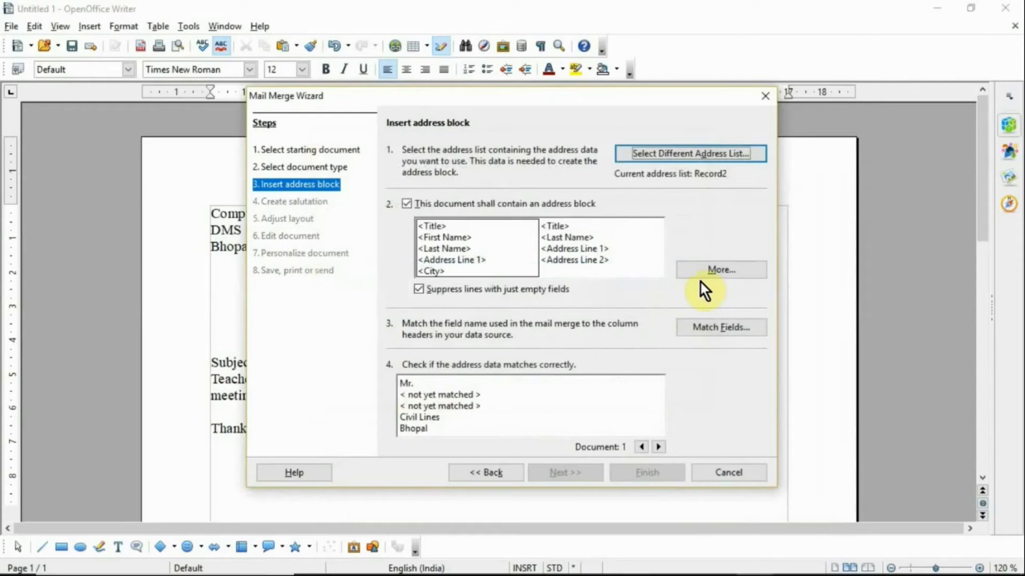
left_click(703, 275)
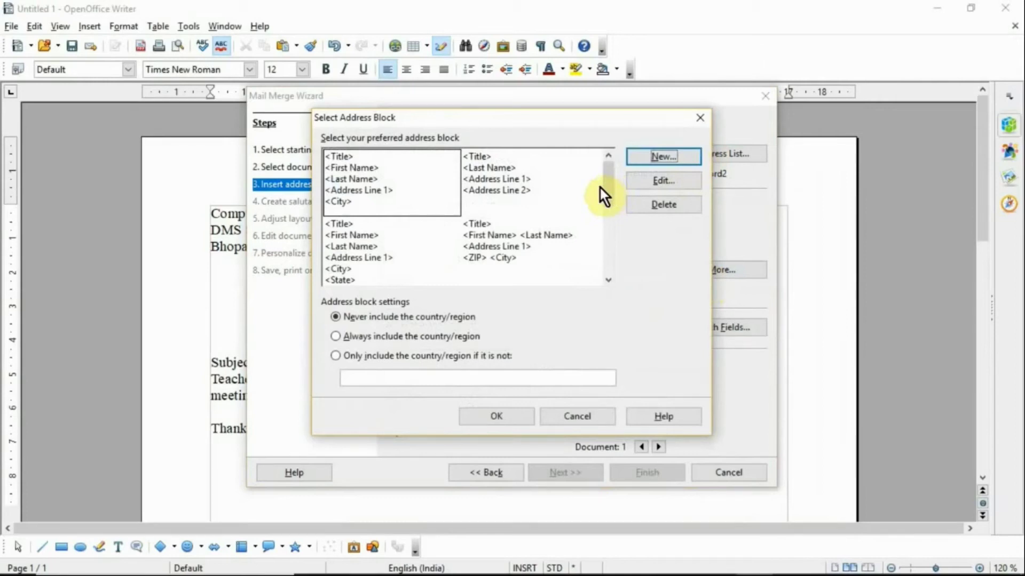
left_click_drag(607, 189, 605, 242)
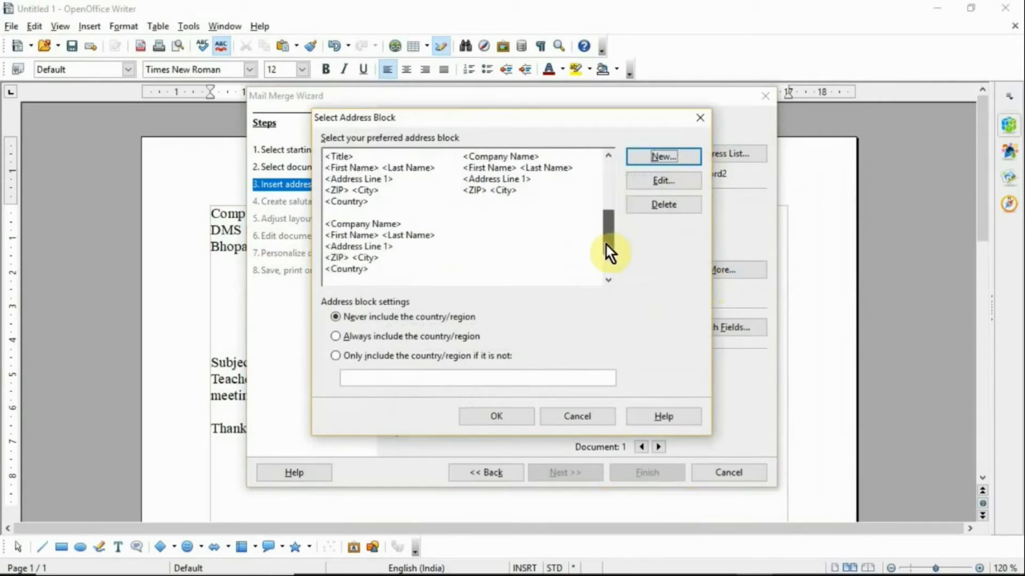
left_click(689, 159)
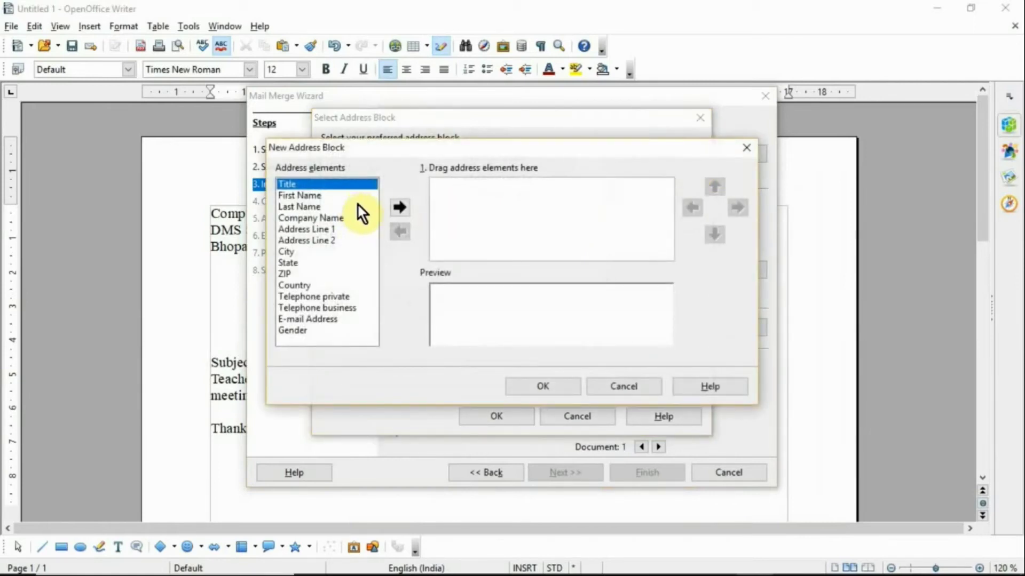
Step: Add Title, First Name, Address Line 1, City and Telephone private to the address block
left_click(395, 208)
left_click(353, 197)
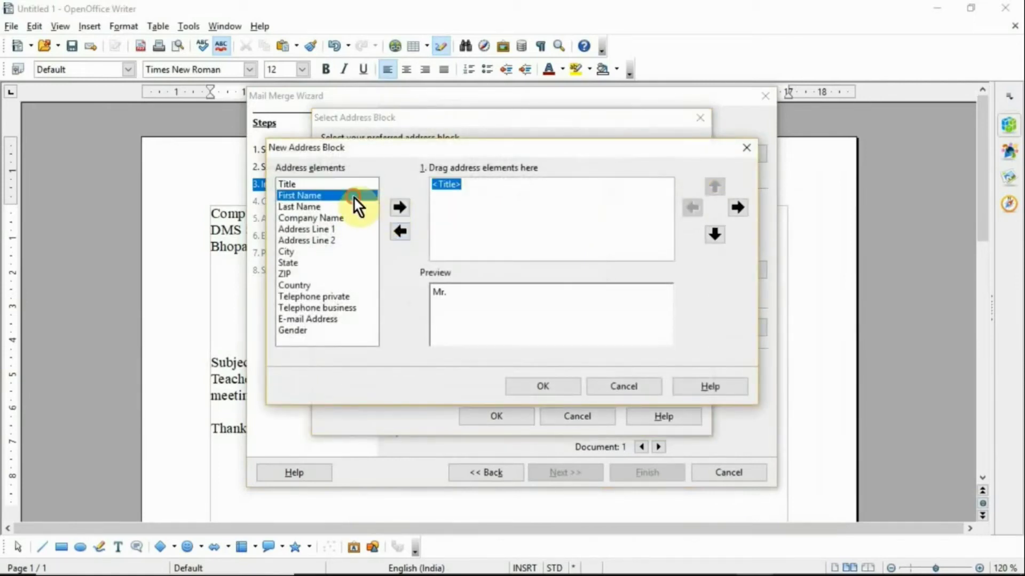
left_click(401, 208)
left_click(364, 229)
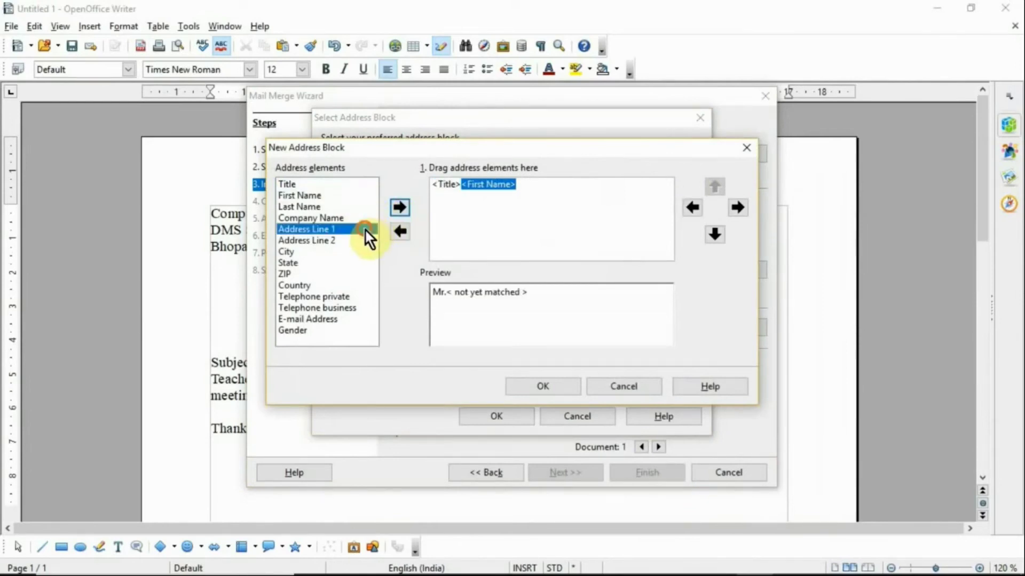
left_click(395, 207)
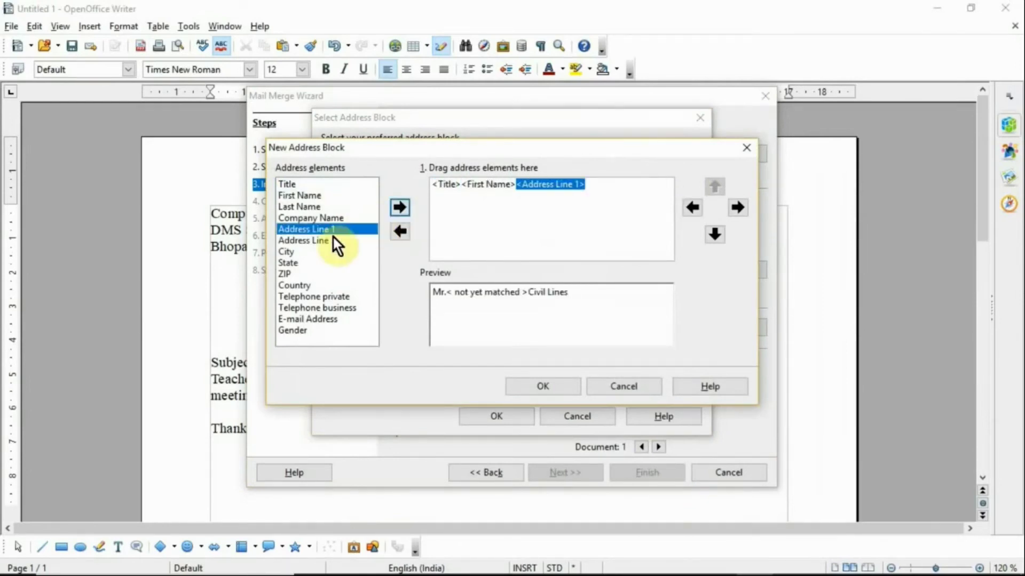
left_click(309, 253)
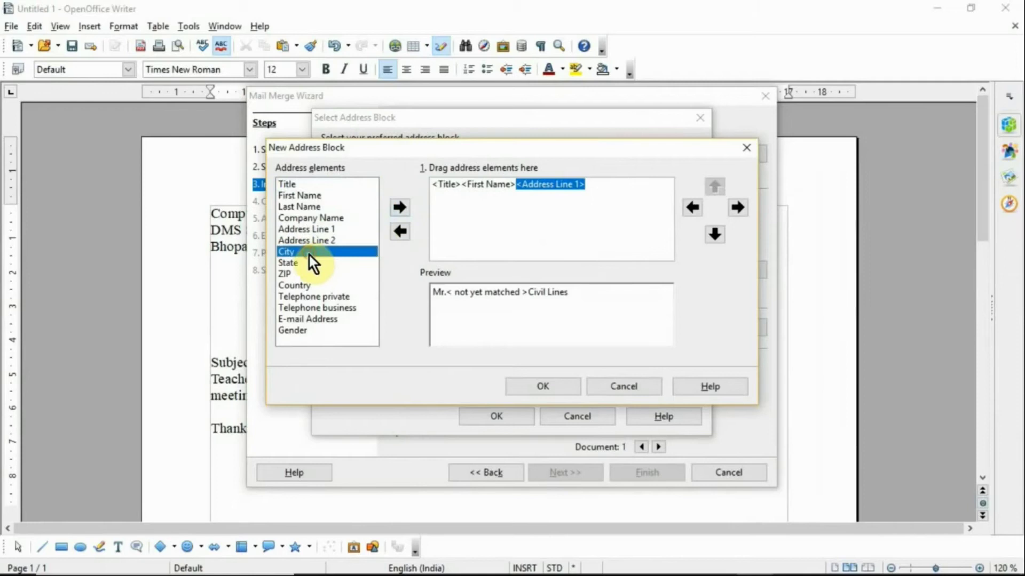
left_click(394, 212)
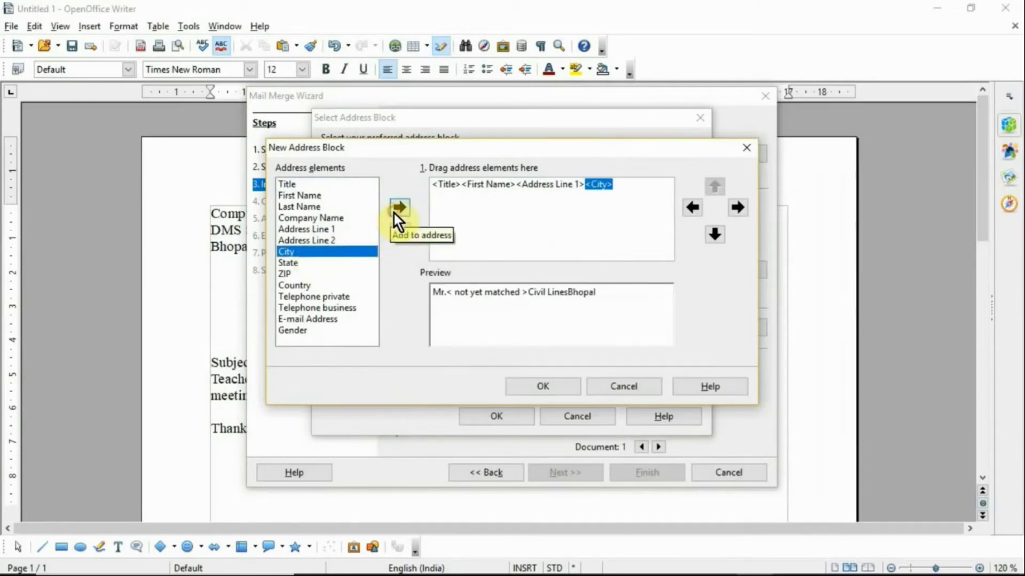
left_click(328, 298)
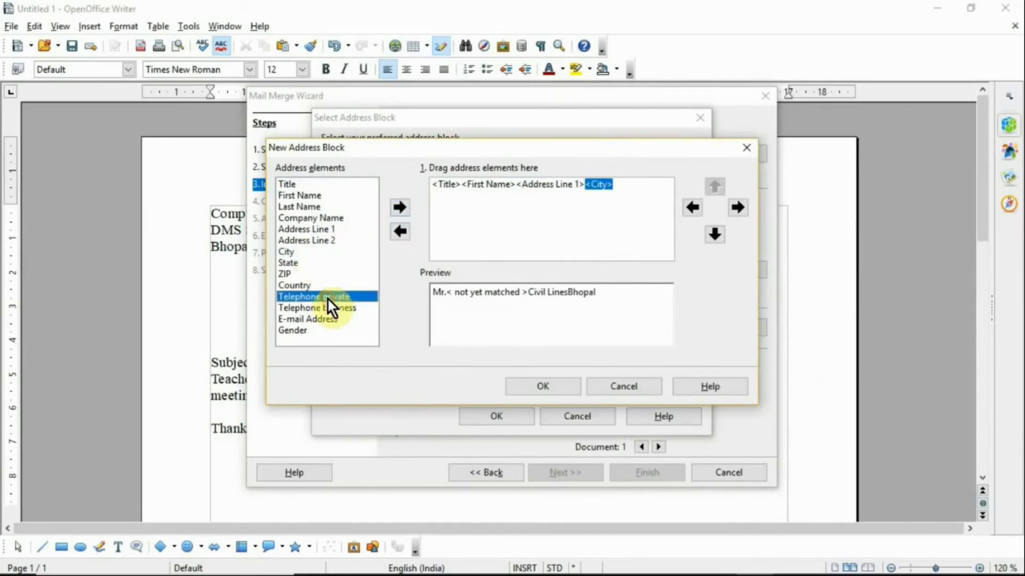
left_click(397, 206)
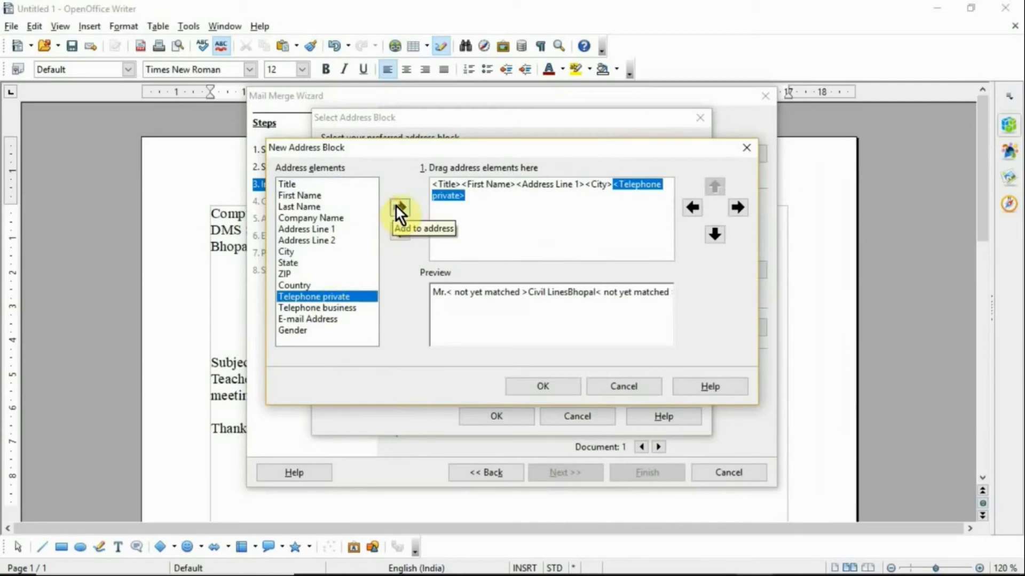
Step: Put each address block field on its own line and apply the new block to the merge
left_click(466, 182)
left_click(715, 234)
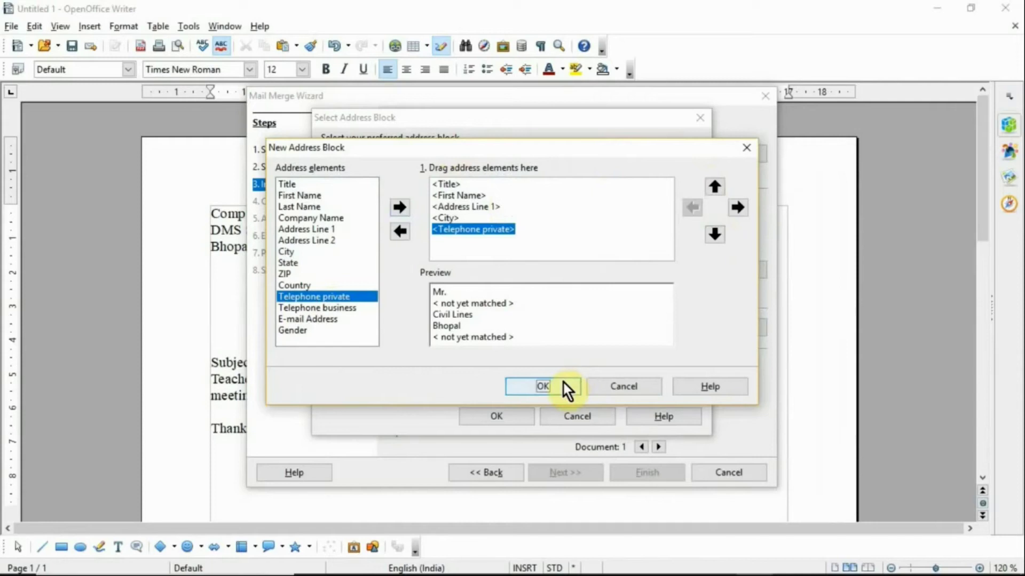
left_click(562, 387)
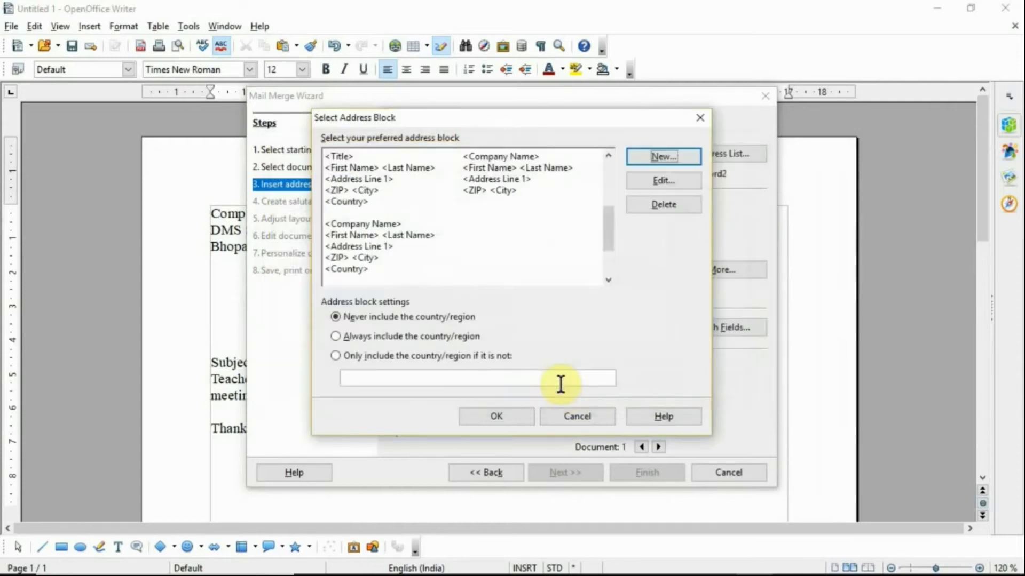
left_click(514, 414)
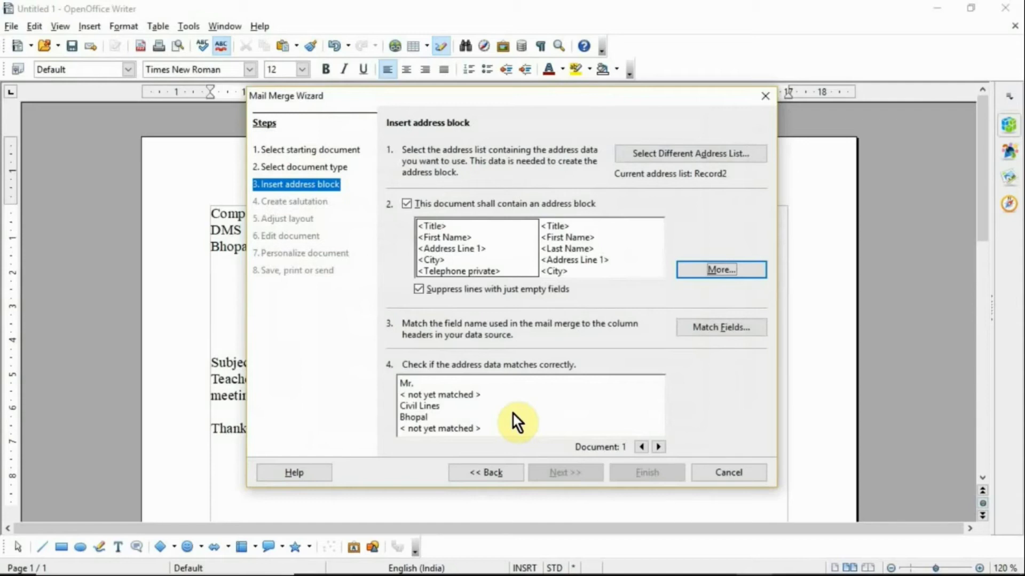
Step: In Match Fields, map First Name to Name and Telephone private to Mobile No
left_click(731, 328)
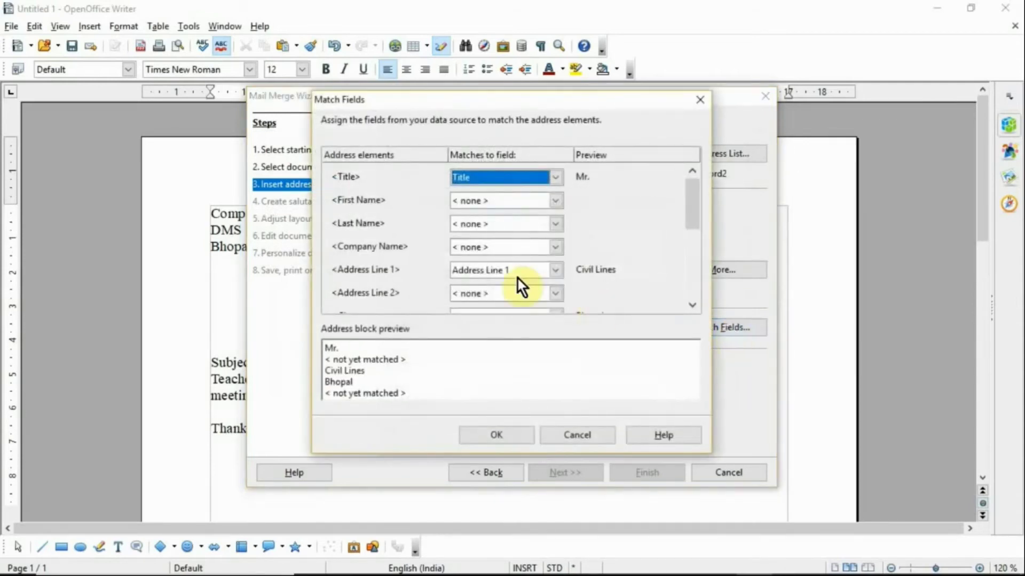
left_click(554, 203)
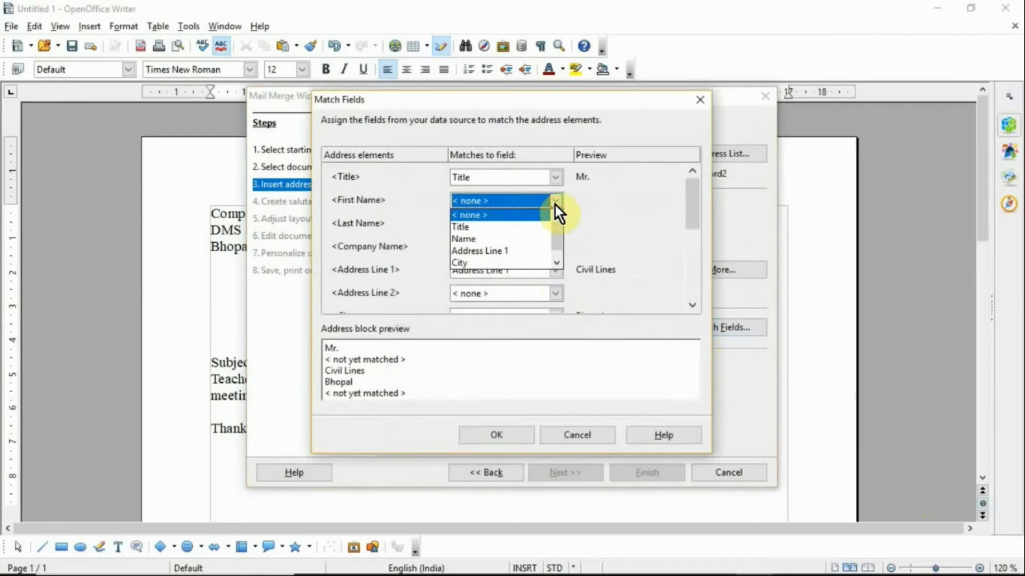
left_click(524, 239)
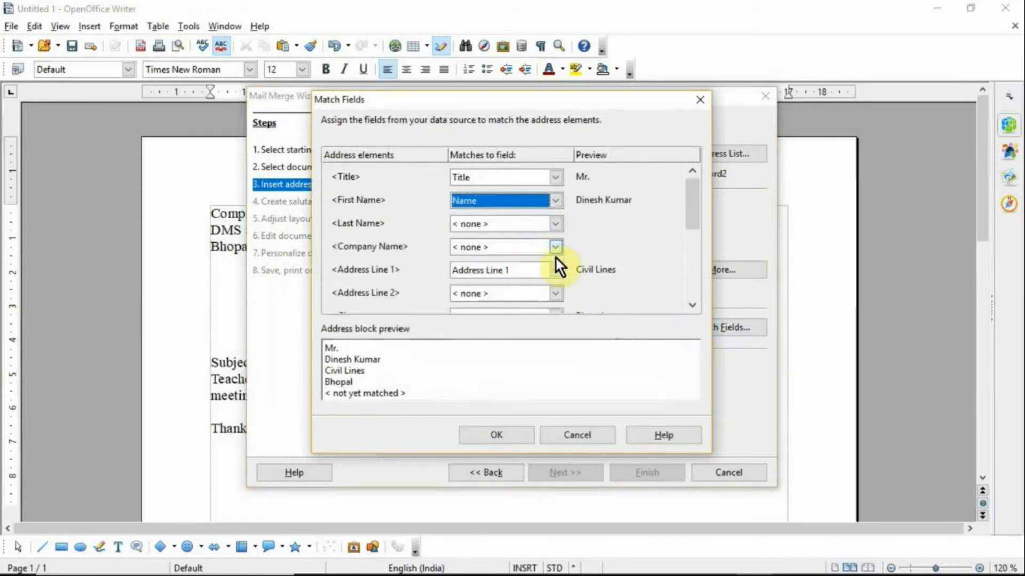
left_click_drag(693, 209, 691, 258)
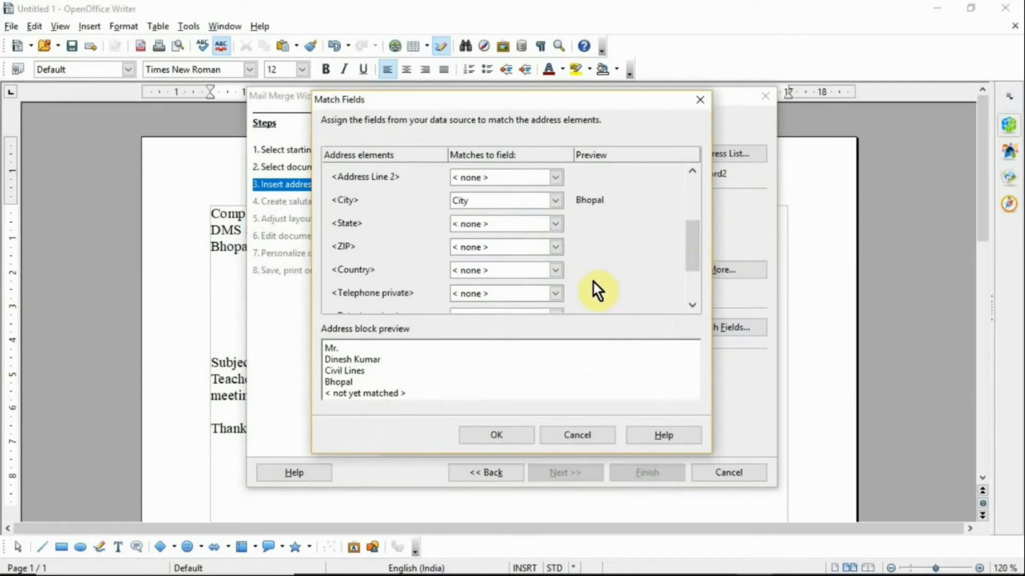
left_click(560, 288)
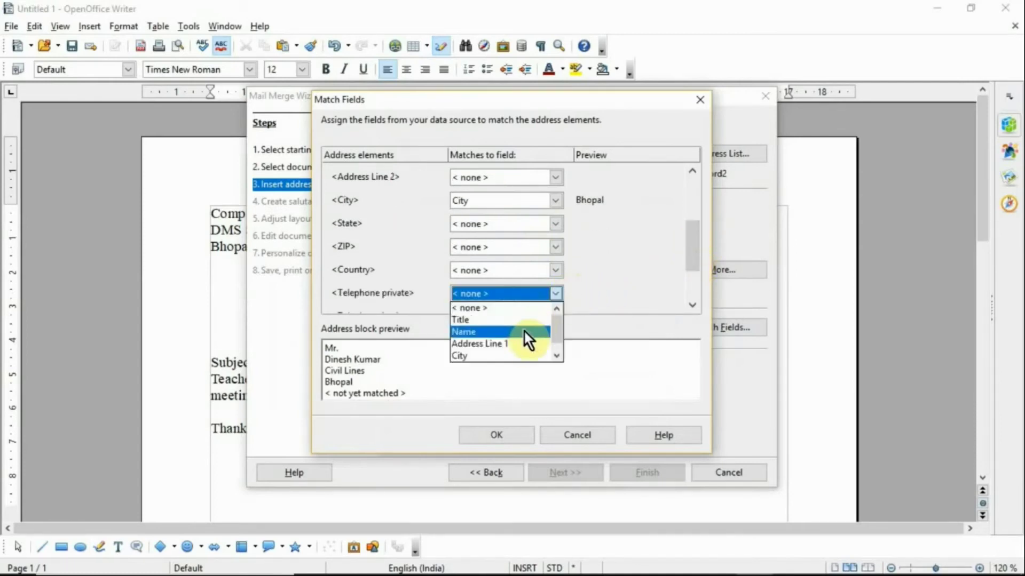
scroll(560, 345, "down", 1)
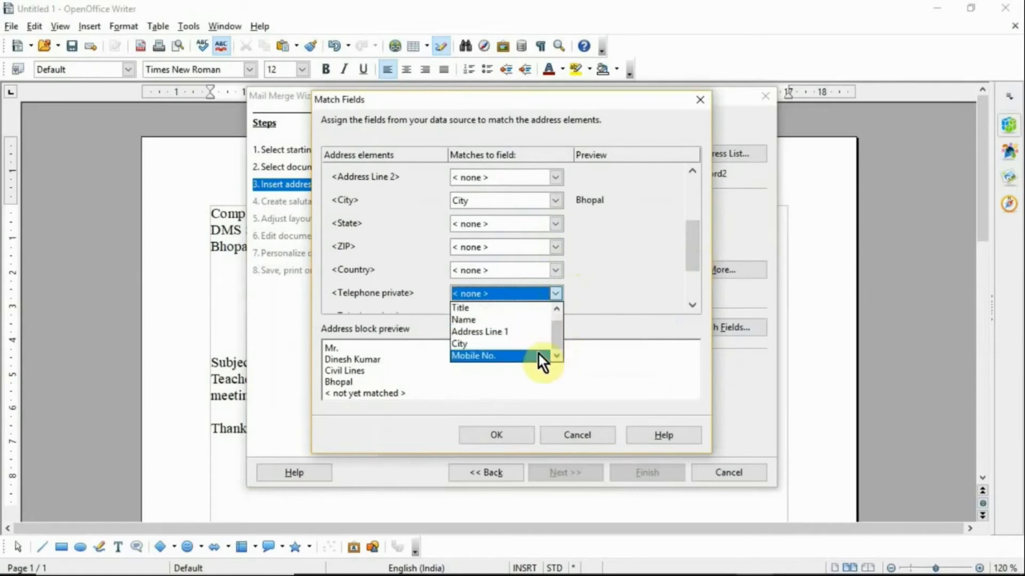
left_click(538, 353)
left_click_drag(698, 259, 692, 303)
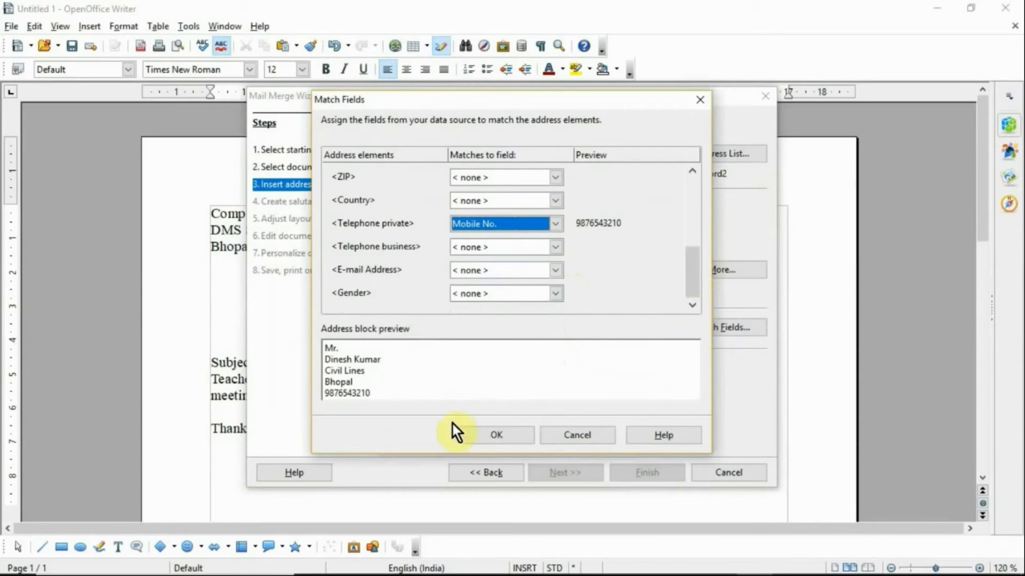
left_click(495, 440)
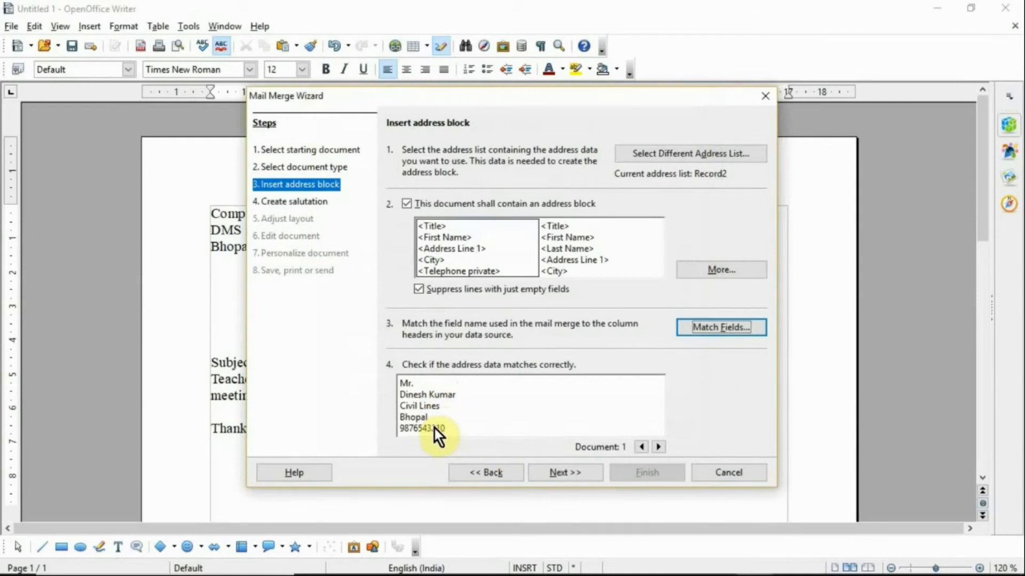
Step: Preview recipients 2 and 3, then switch off the salutation on the salutation step
left_click(658, 447)
left_click(659, 447)
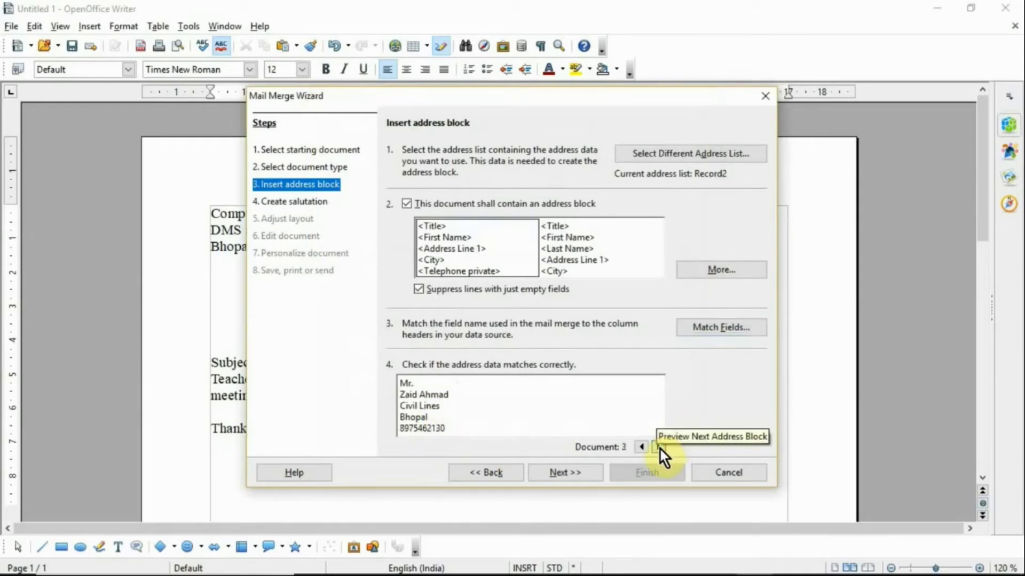
left_click(552, 473)
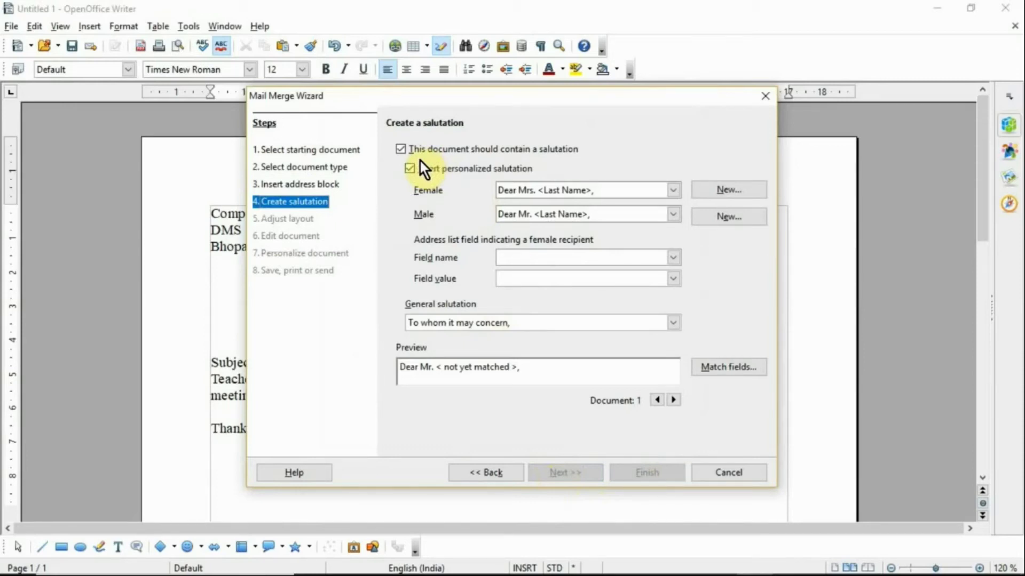
left_click(399, 149)
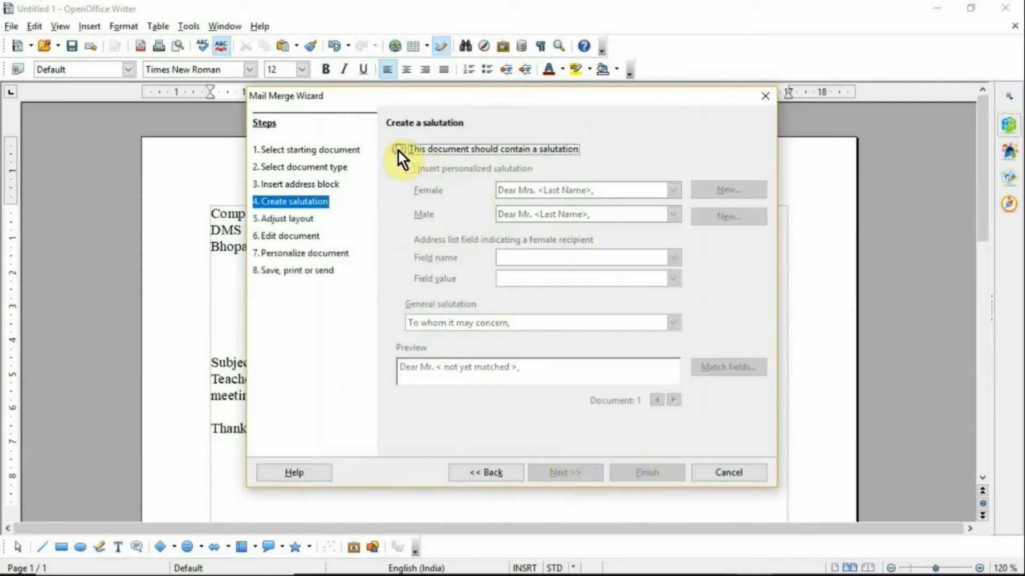
Step: Drop the salutation and move through the layout step to editing the merged letter
left_click(303, 223)
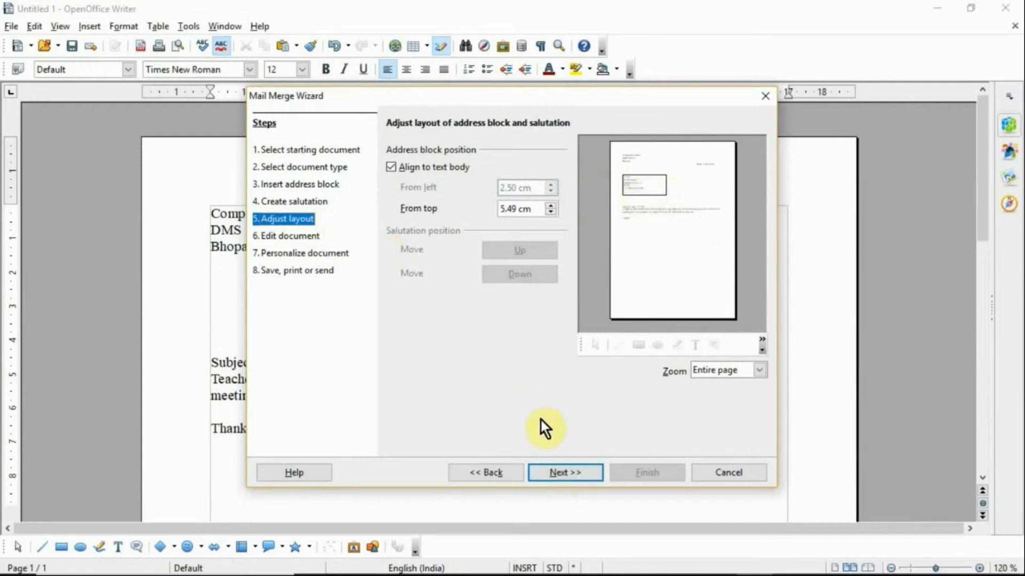
left_click(554, 470)
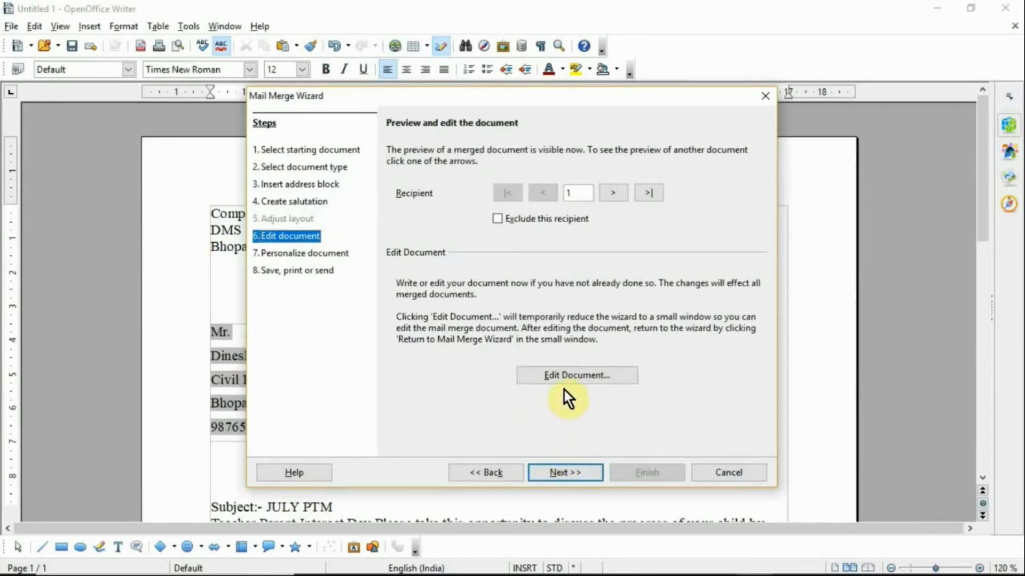
Step: Delete the blank lines so the date sits on the Bhopal line, then resume the Mail Merge Wizard
left_click(582, 376)
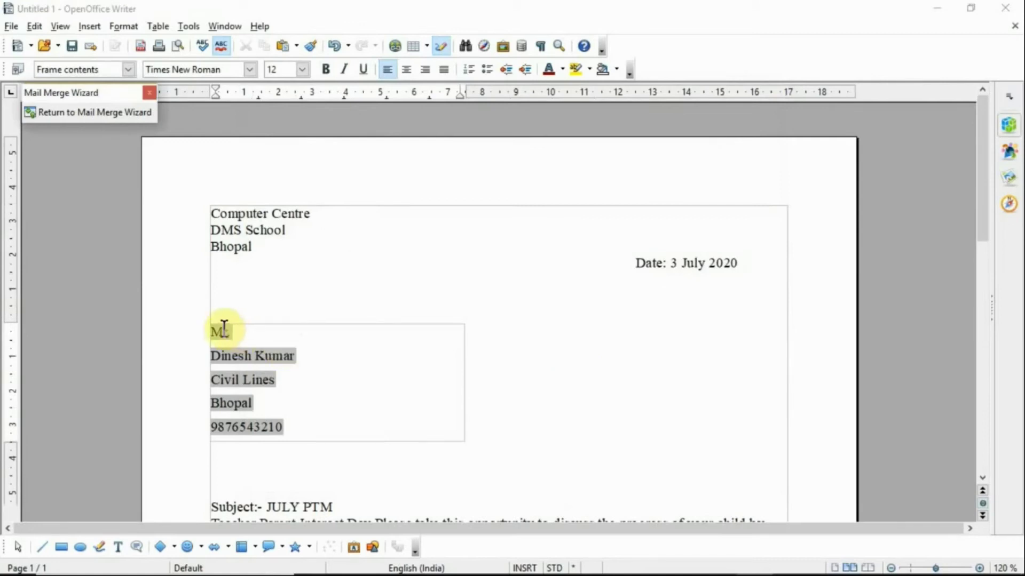
left_click(266, 480)
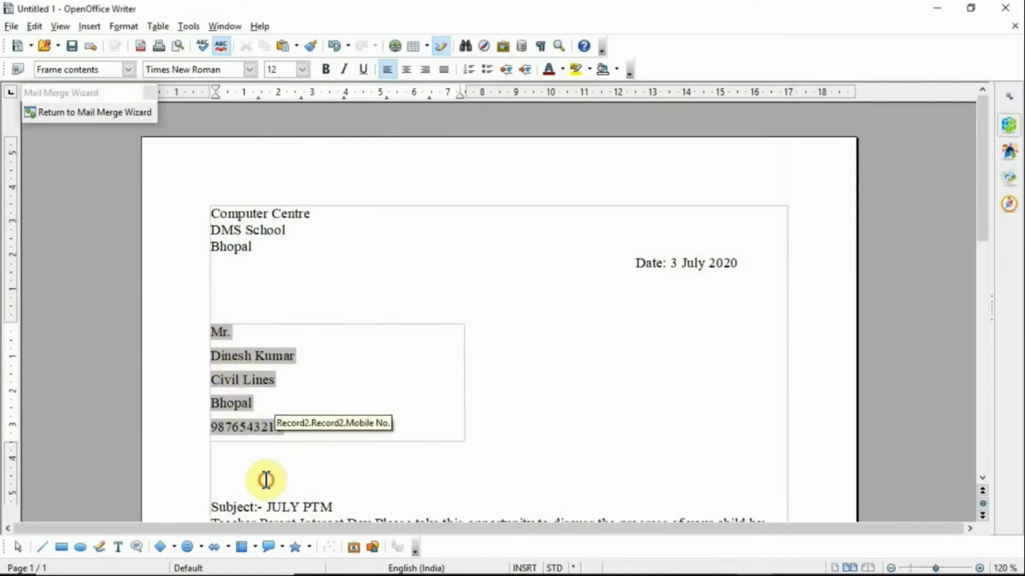
key("BackSpace")
key("BackSpace")
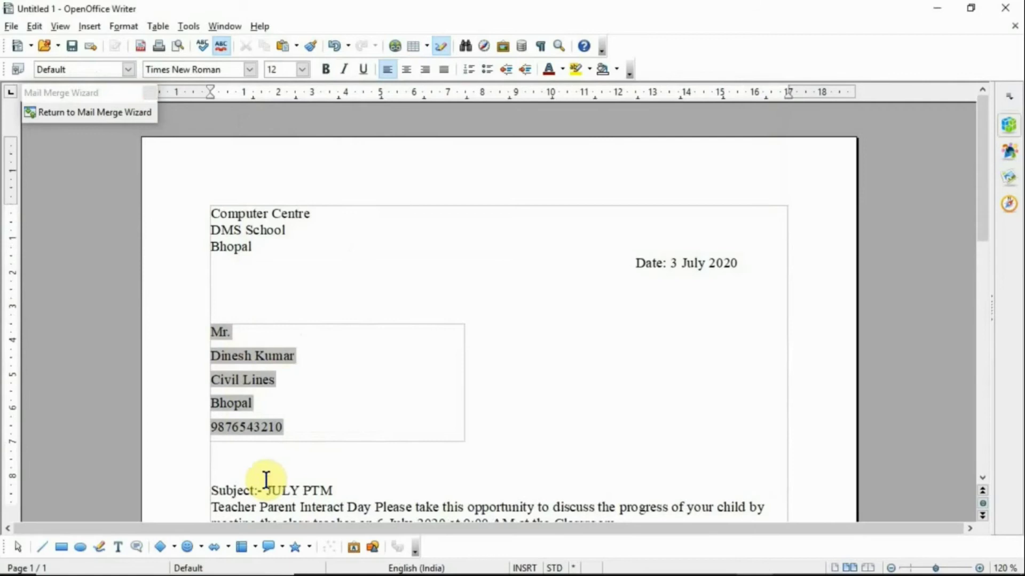
key("BackSpace")
key("BackSpace")
key("BackSpace")
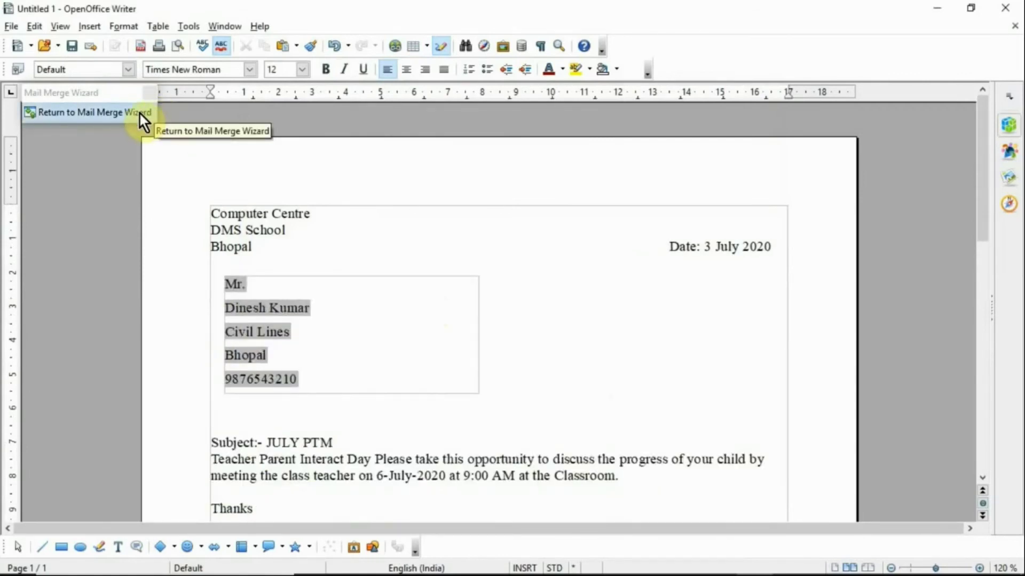
left_click(140, 114)
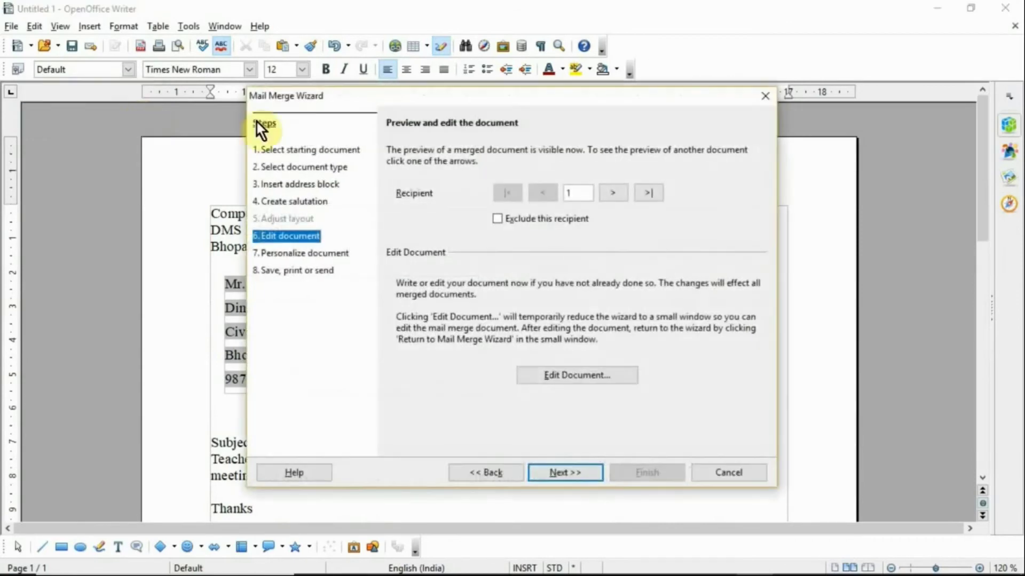
left_click(572, 467)
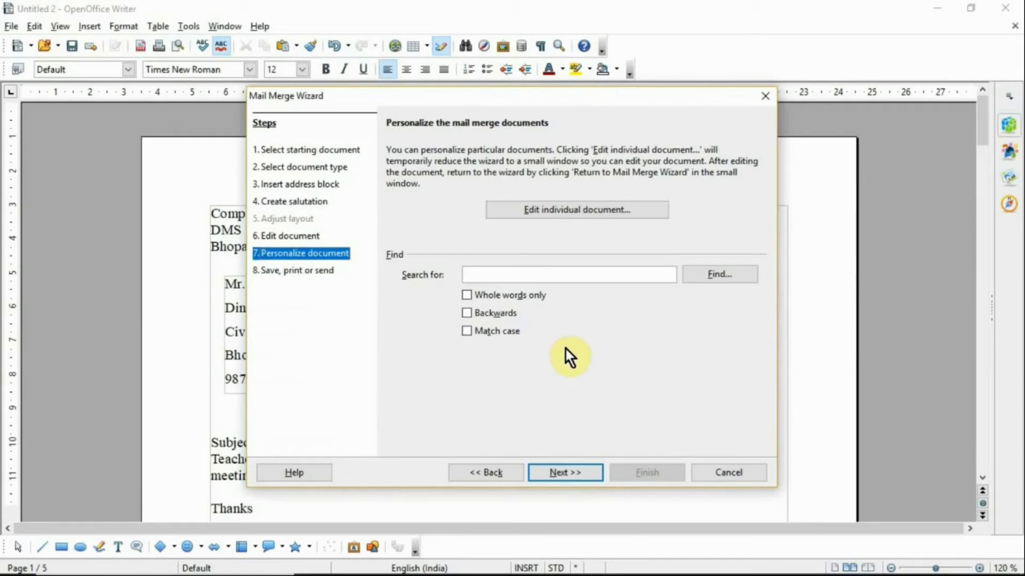
Step: Advance to step 8, Save, print or send, and choose Save starting document
left_click(565, 469)
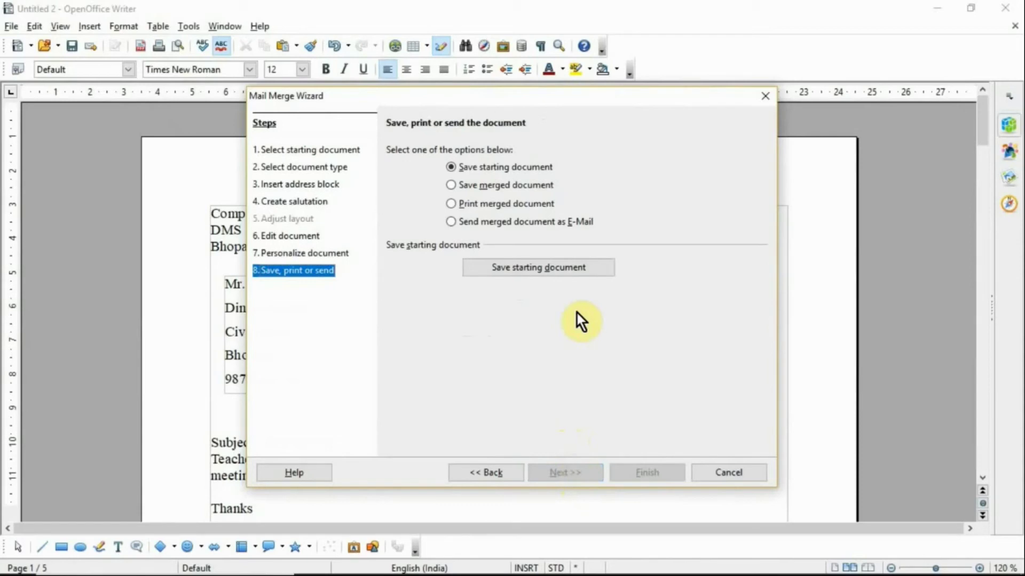
left_click(566, 269)
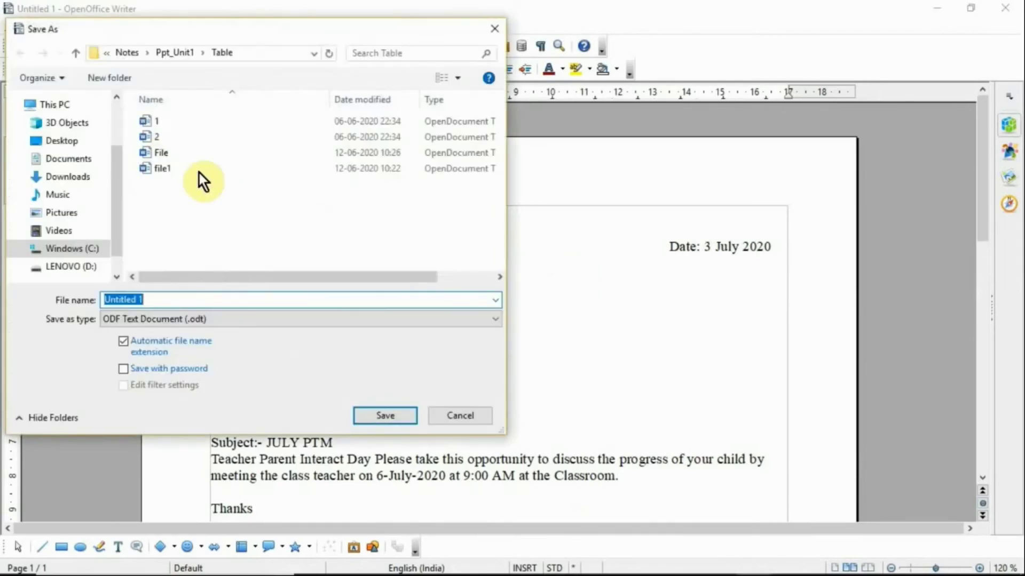
Step: Save the starting letter to the Desktop under the name Mailmerge
left_click(91, 143)
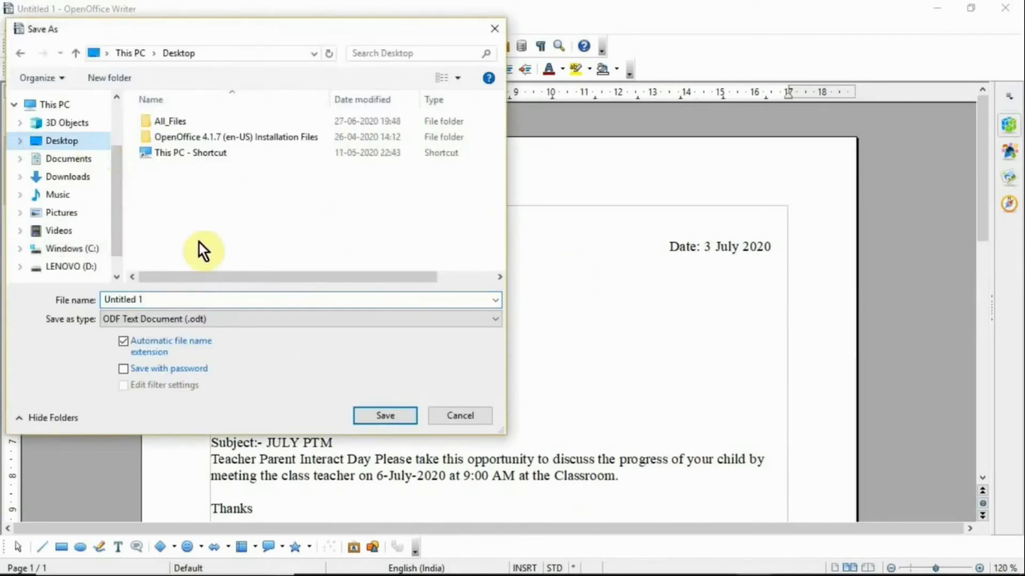
left_click(200, 299)
type("M")
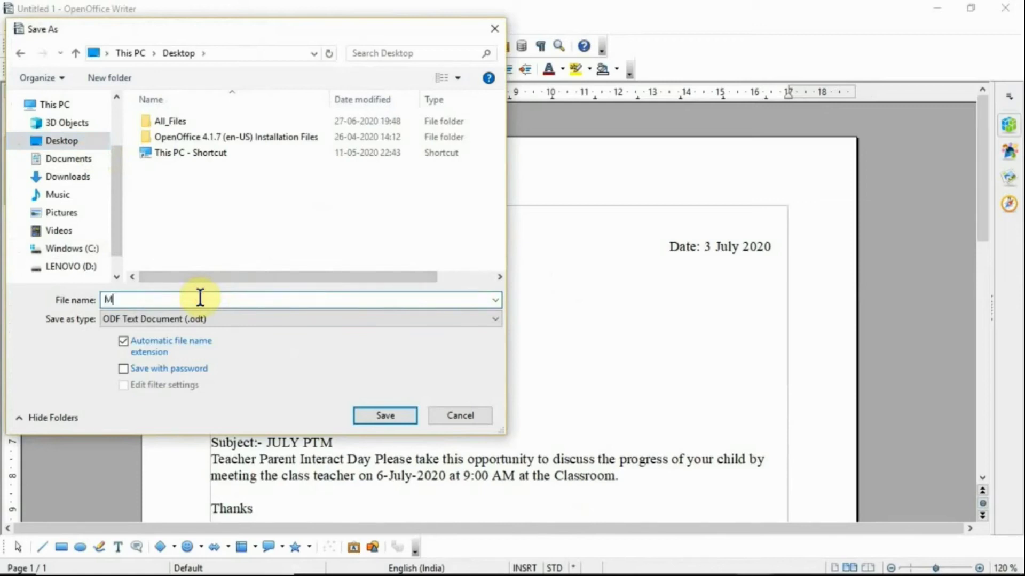
type("ailmerge")
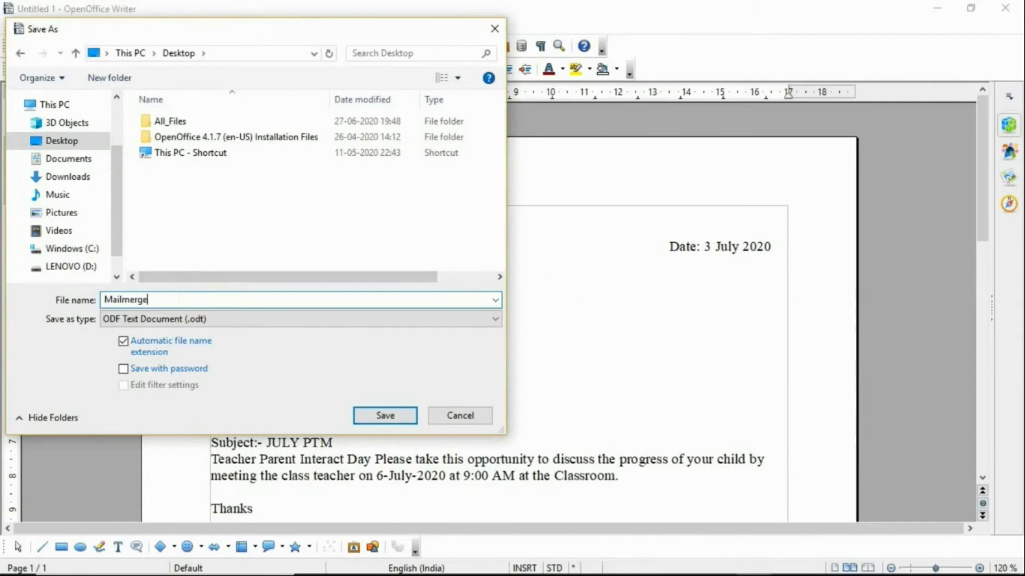
left_click(371, 413)
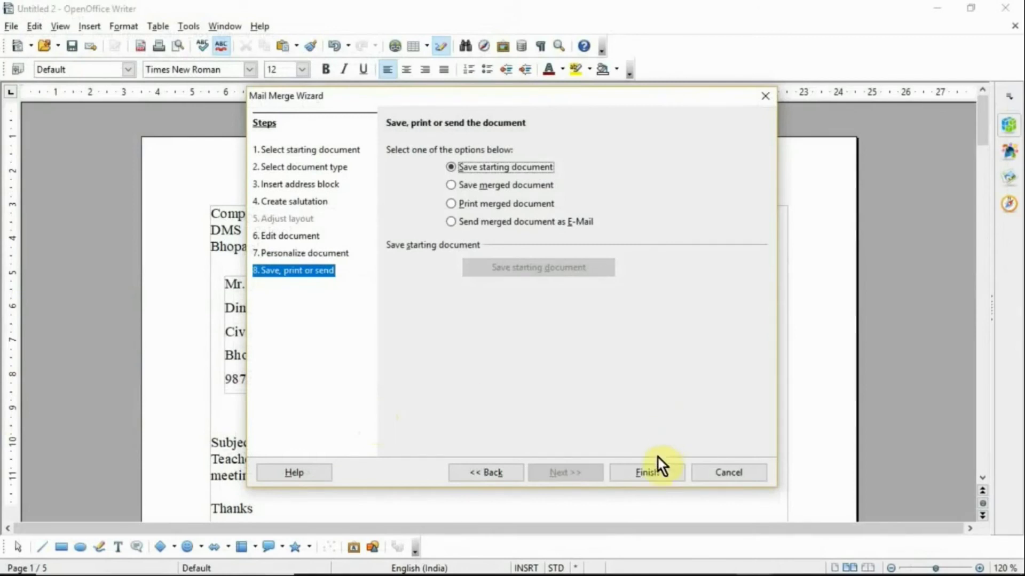
Step: Finish the wizard and scroll through all five merged letters, then return to page 1
left_click(655, 471)
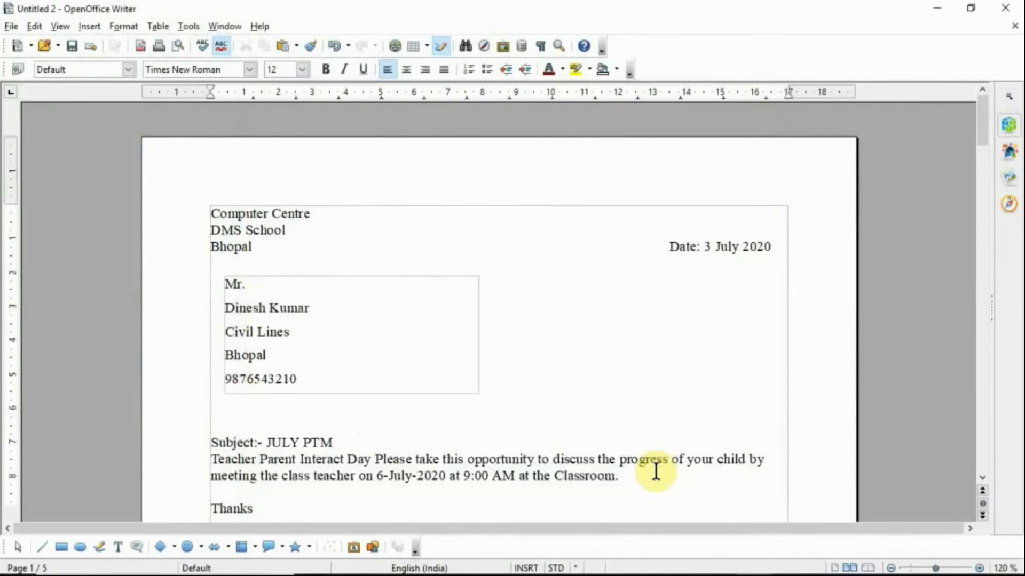
left_click(539, 371)
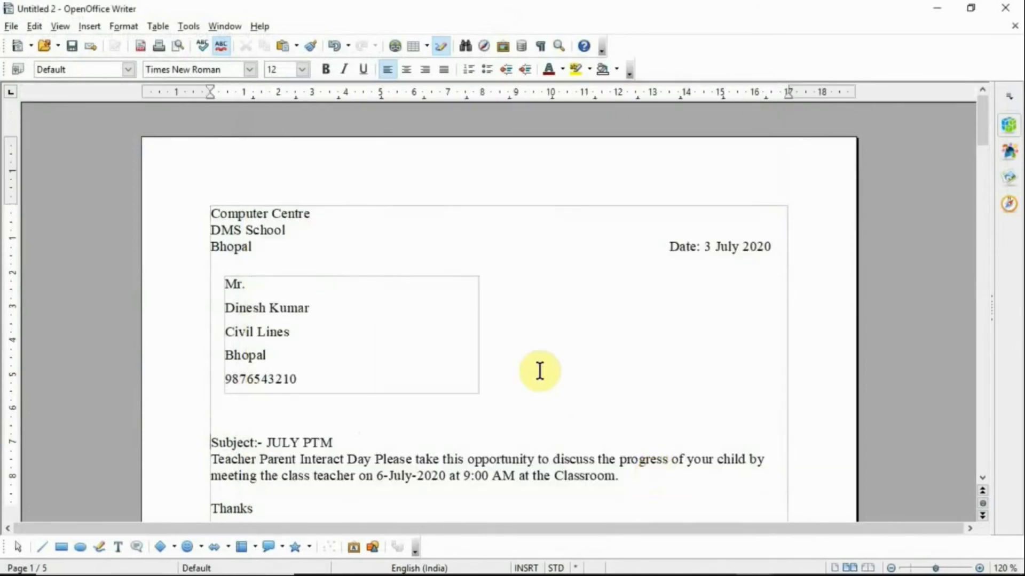
scroll(540, 371, "down", 20)
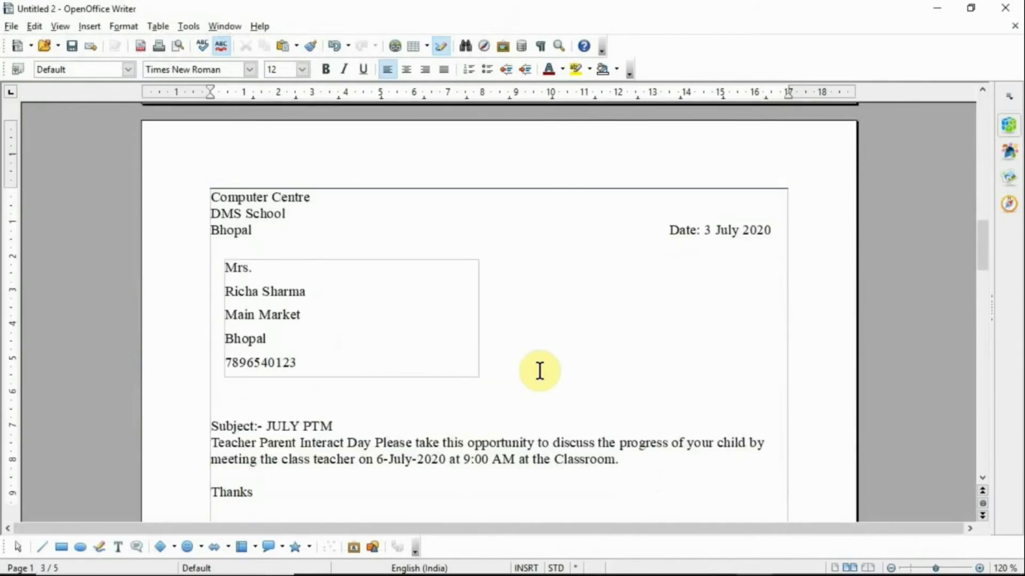
scroll(540, 371, "down", 20)
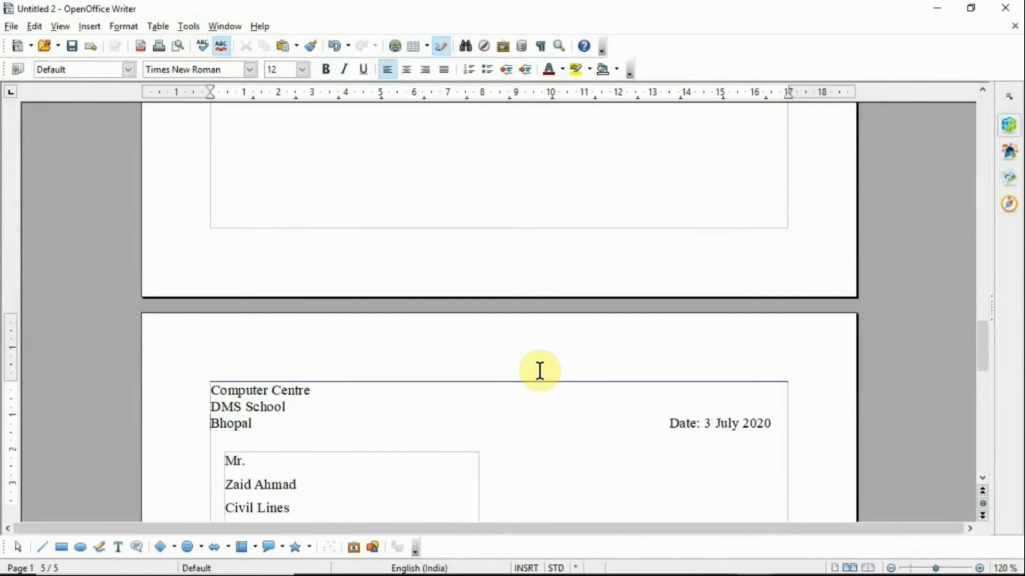
scroll(539, 371, "down", 5)
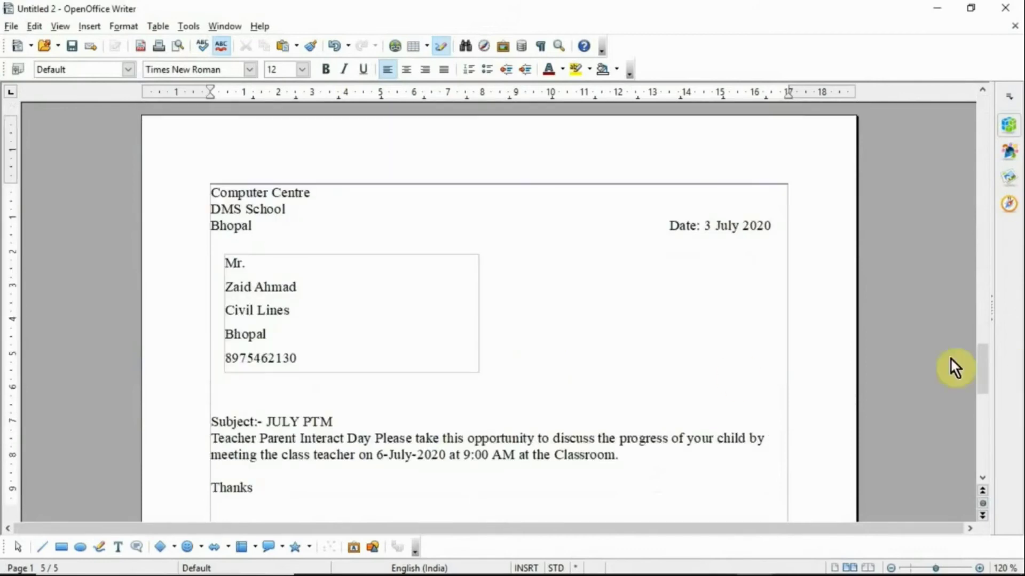
left_click_drag(982, 367, 989, 206)
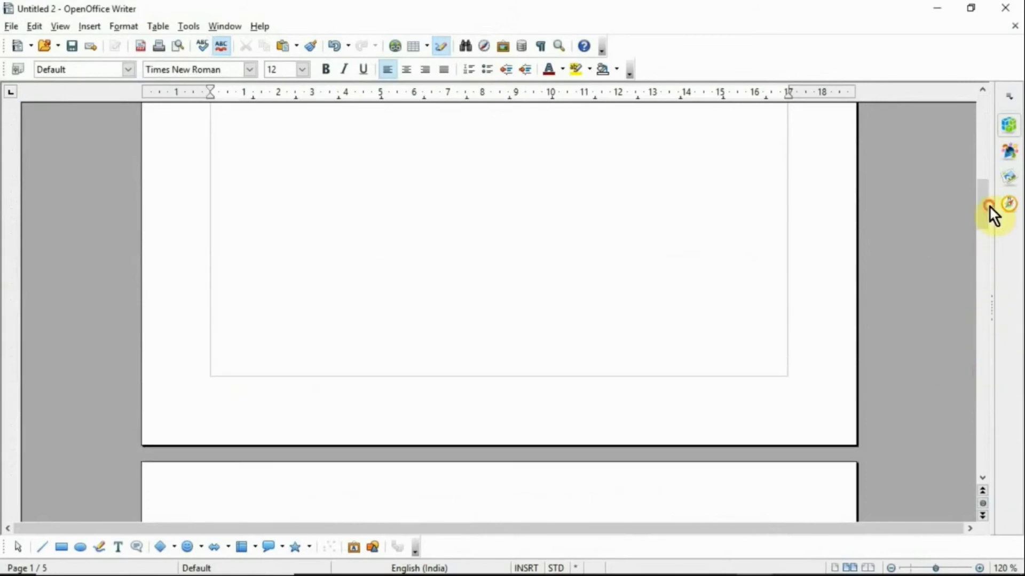
left_click(986, 125)
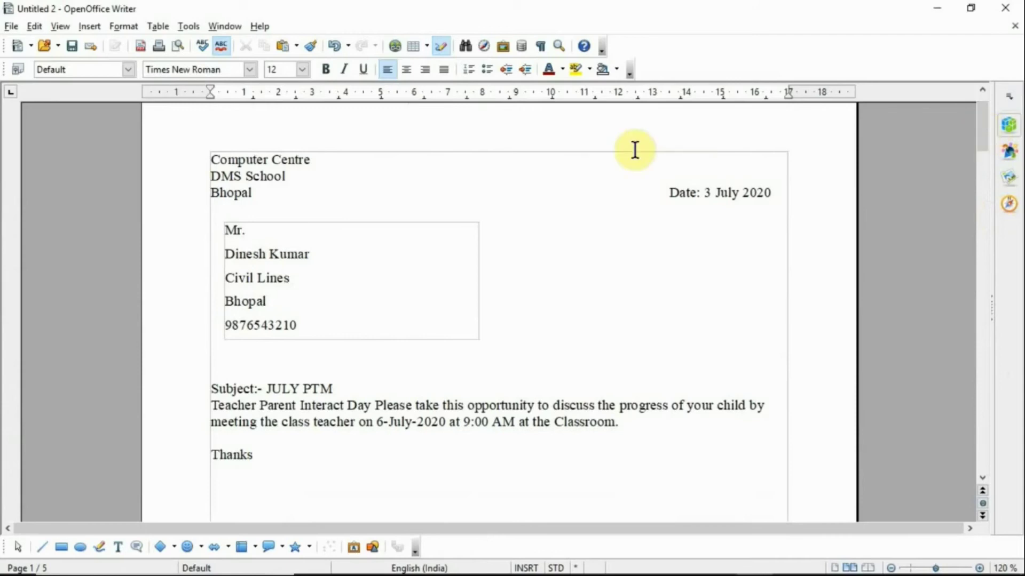
left_click(179, 47)
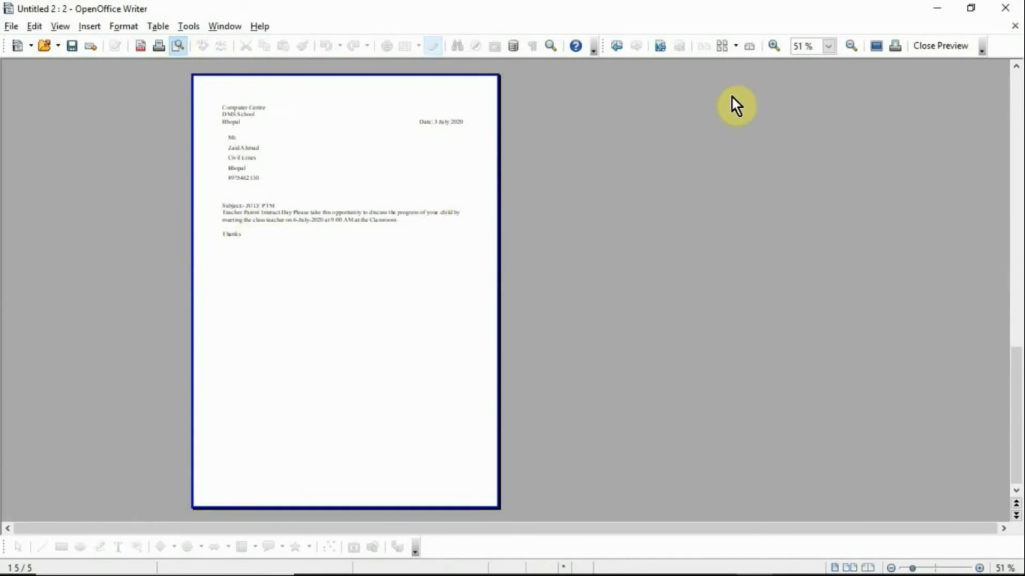
left_click(776, 45)
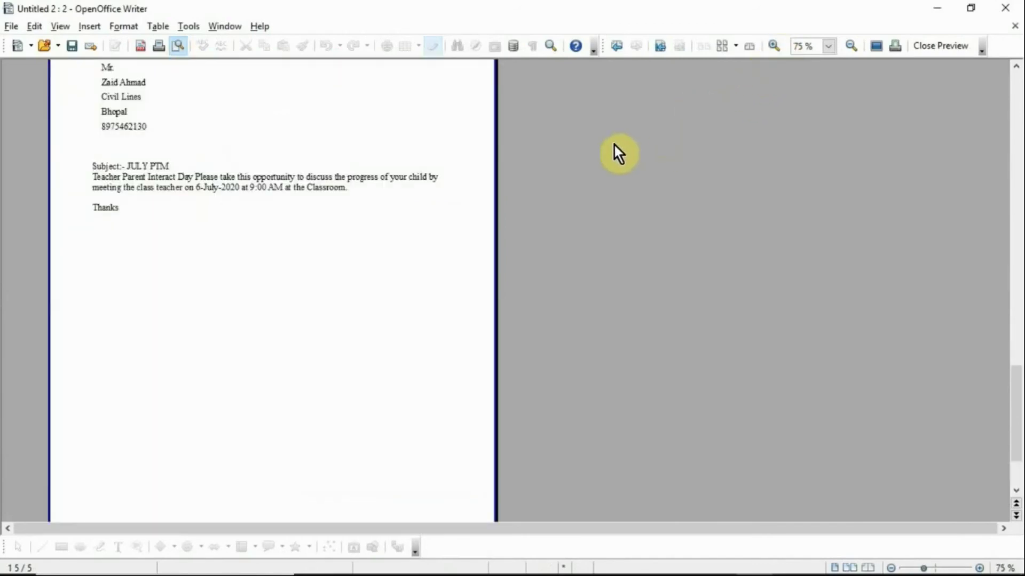
left_click(1015, 66)
left_click(373, 215)
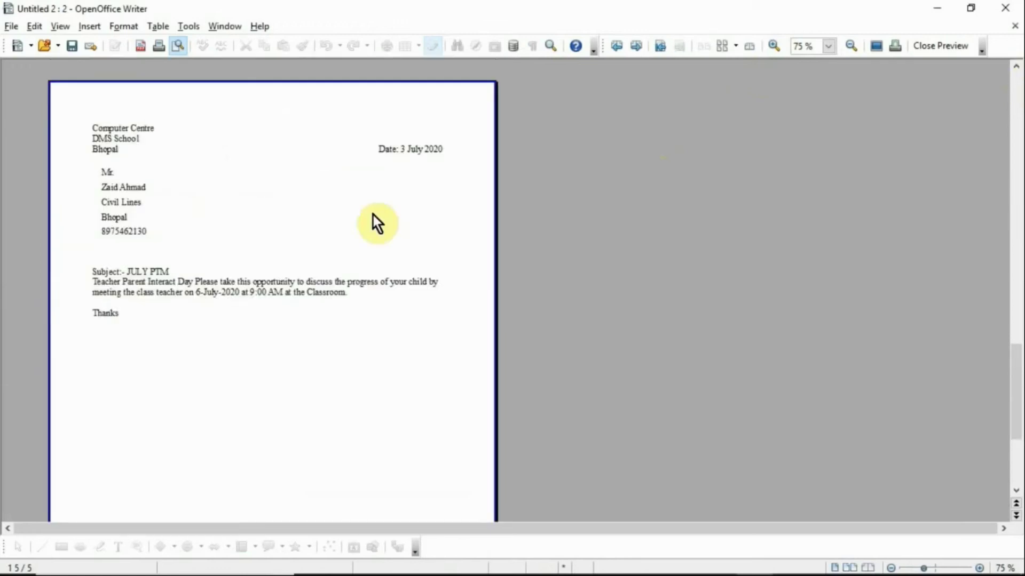
double_click(373, 215)
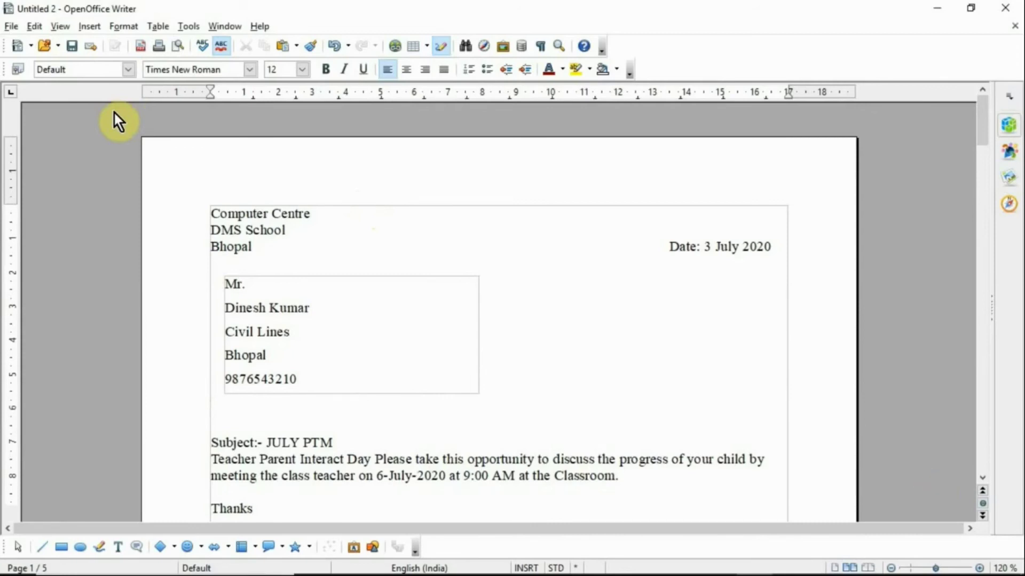
Step: Create a new blank text document with File > New > Text Document
left_click(15, 27)
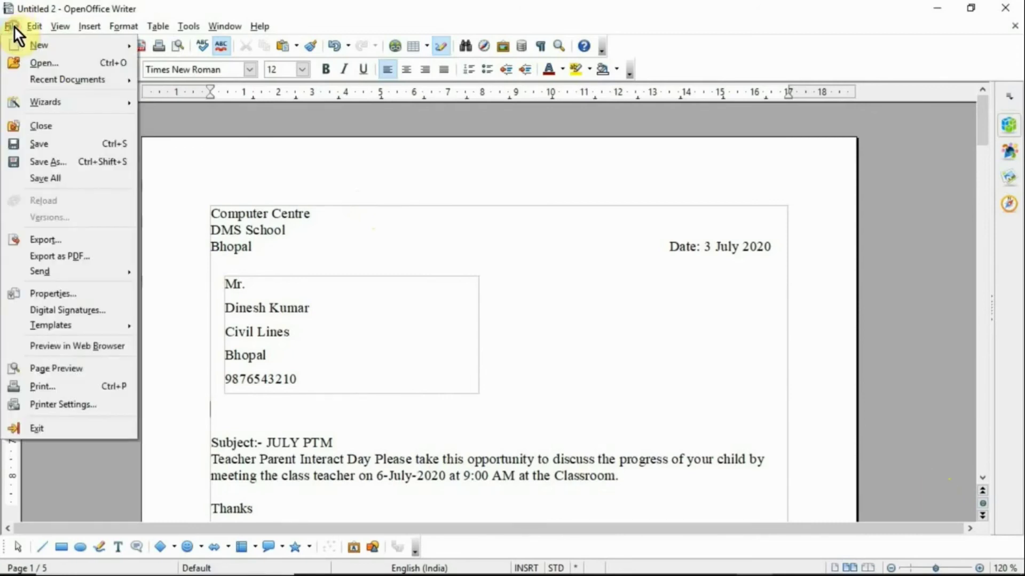
mouse_move(34, 46)
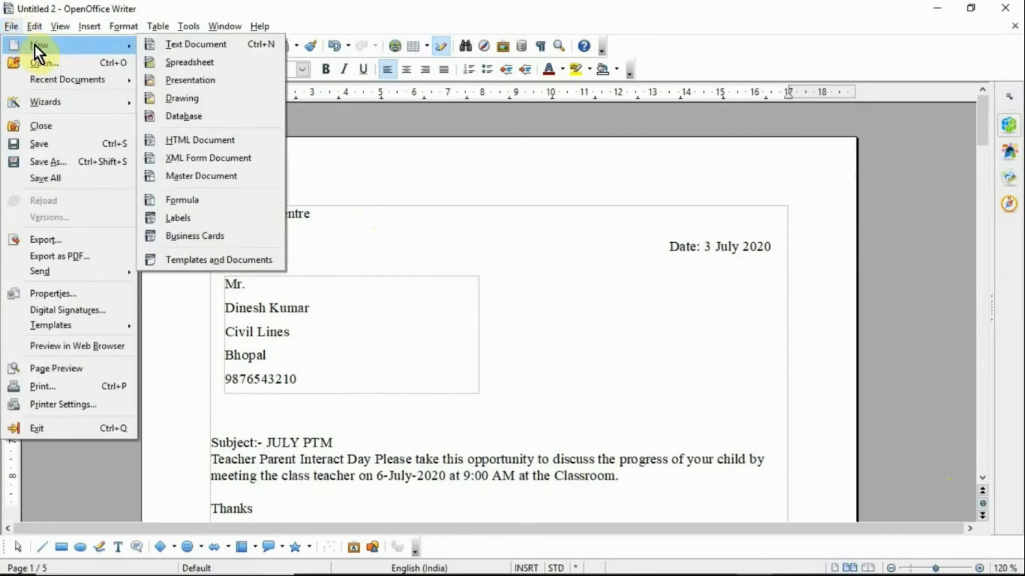
left_click(161, 47)
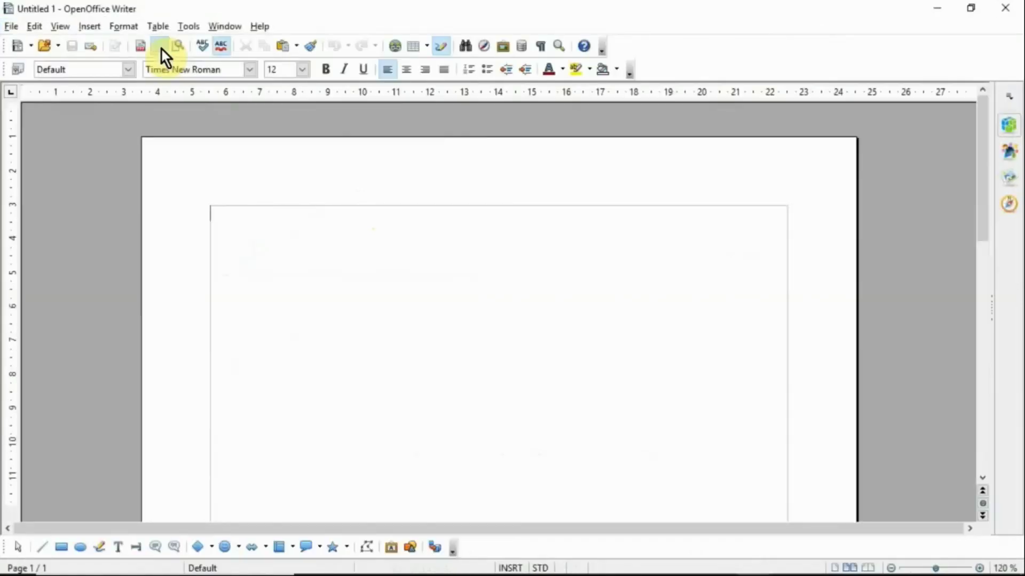
Step: Start a new labels document with File > New > Labels
left_click(10, 27)
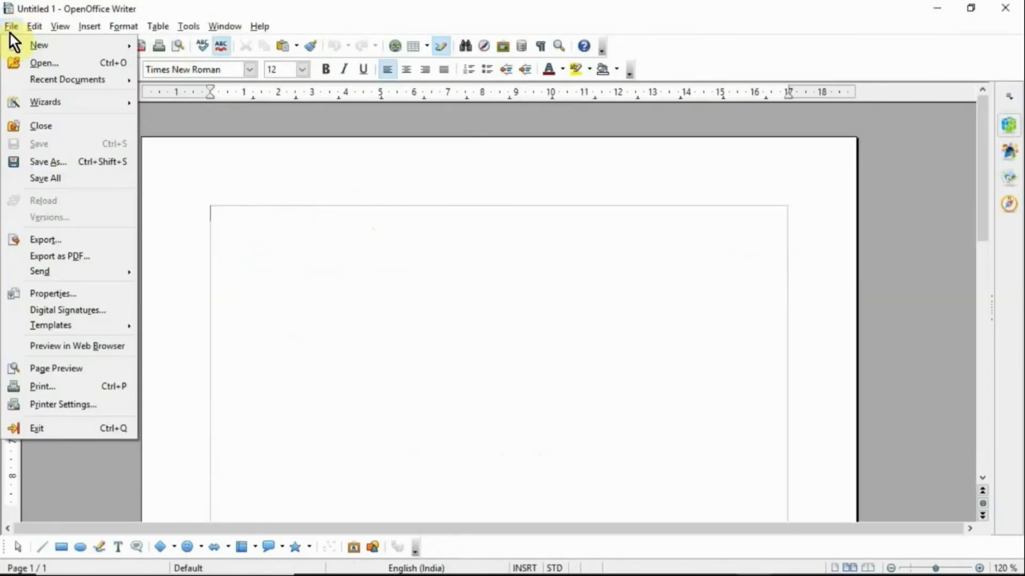
mouse_move(74, 46)
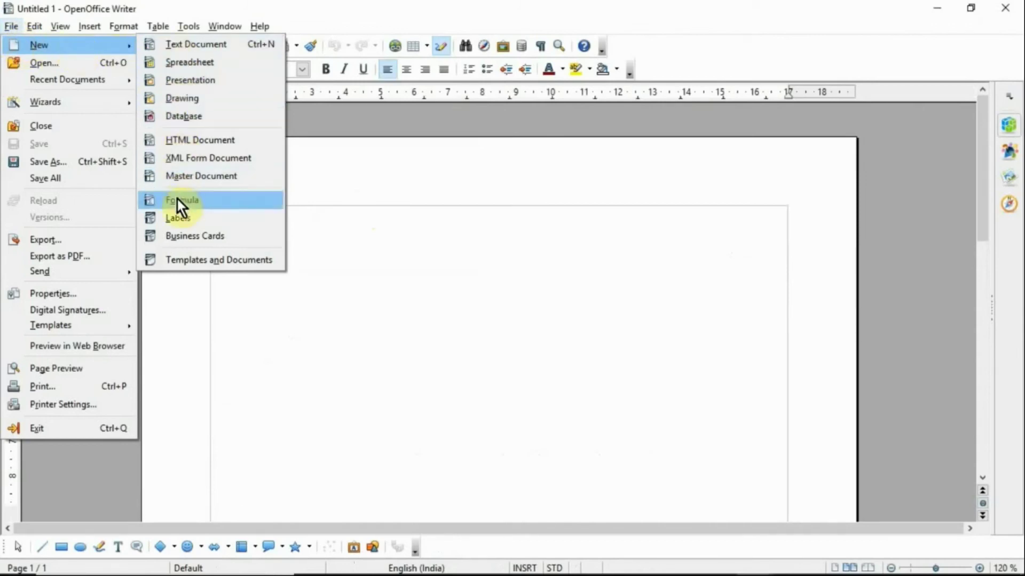
left_click(177, 220)
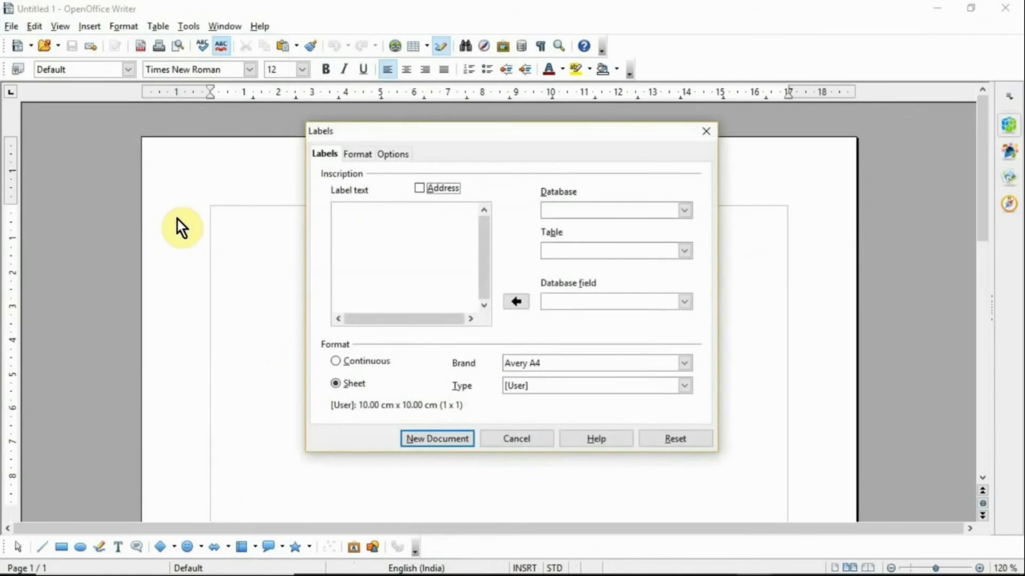
Step: Use the Record11 database's Record1 table and insert the Title field as the first label line
left_click(683, 210)
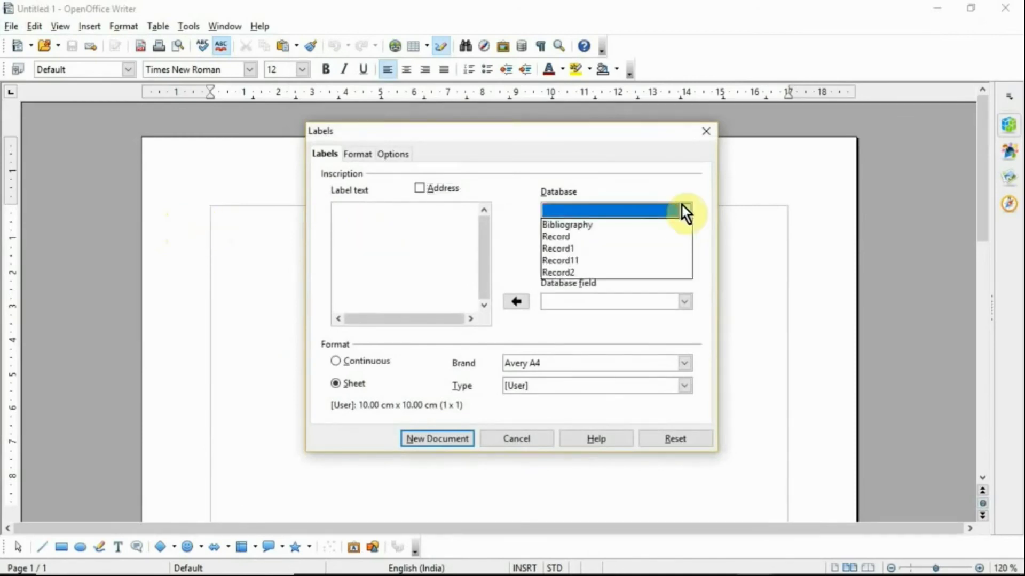
left_click(614, 260)
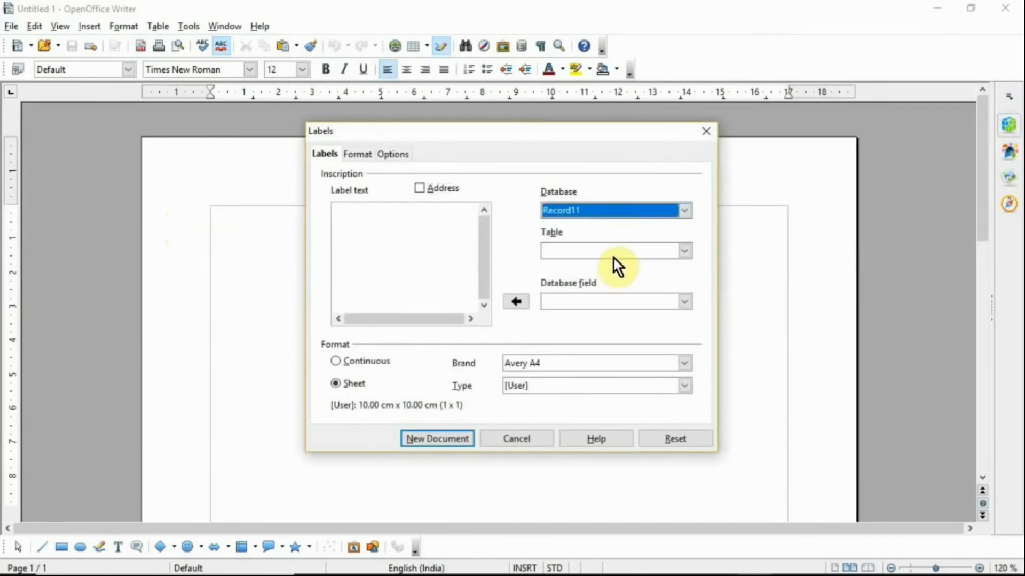
left_click(613, 257)
left_click(605, 267)
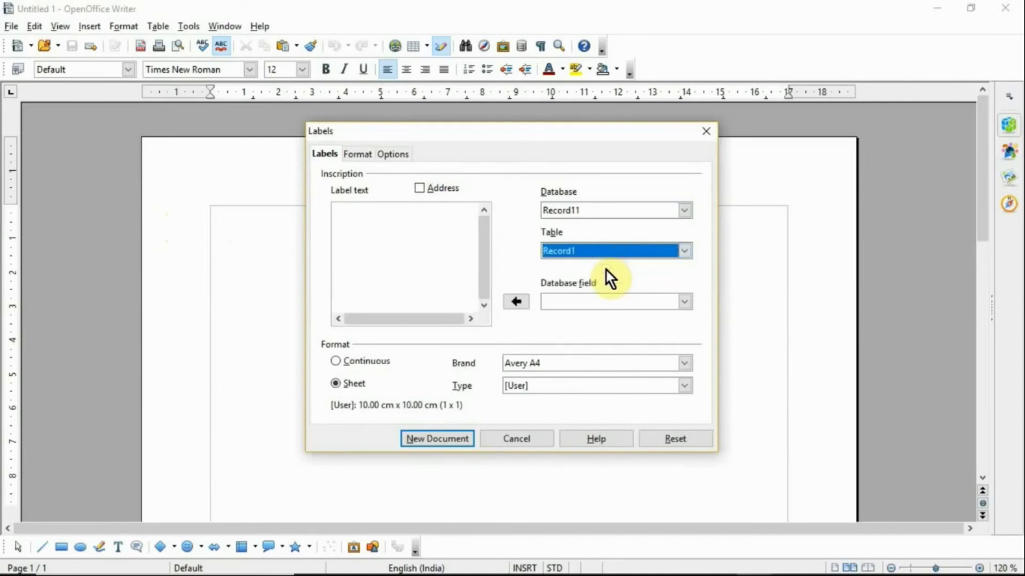
left_click(594, 298)
left_click(567, 317)
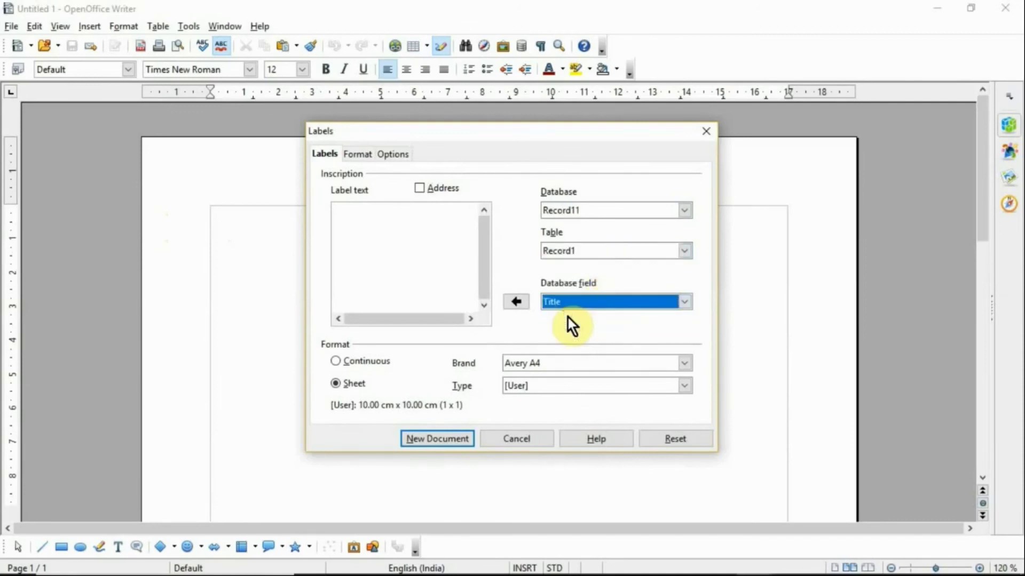
left_click(514, 300)
key("Return")
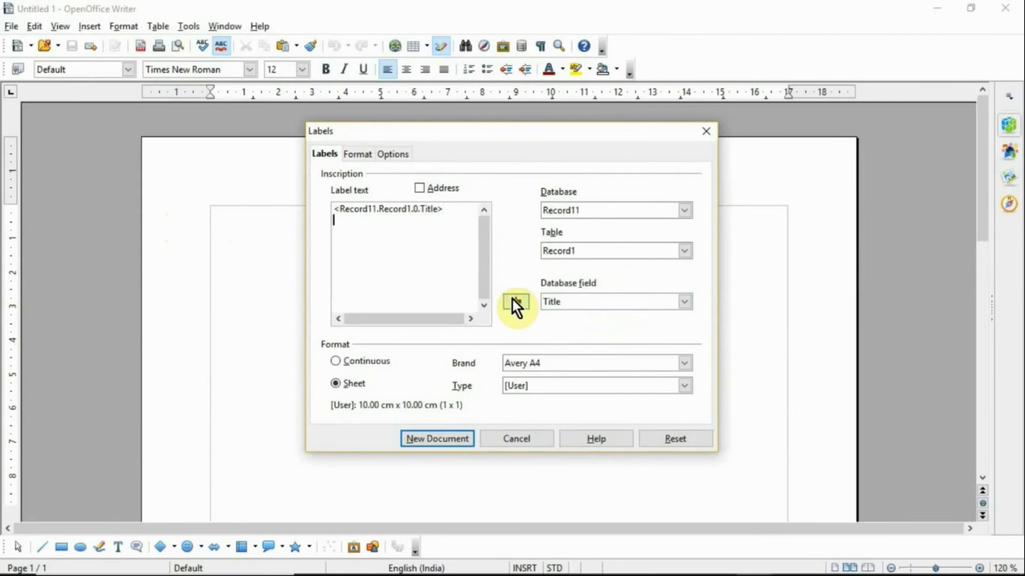
Step: Add First Name, Address Line 1 and City fields on separate label lines
left_click(552, 303)
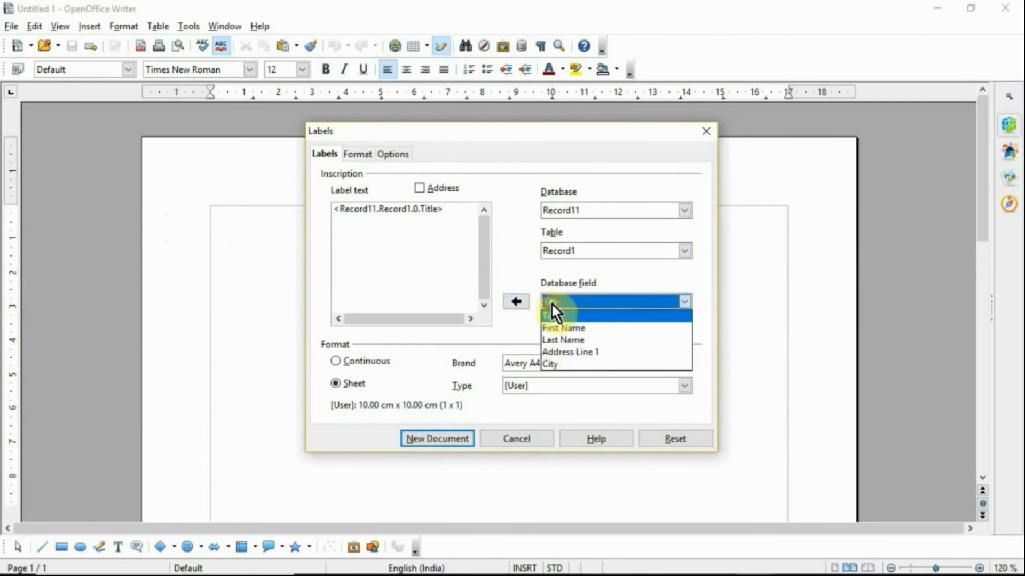
left_click(552, 328)
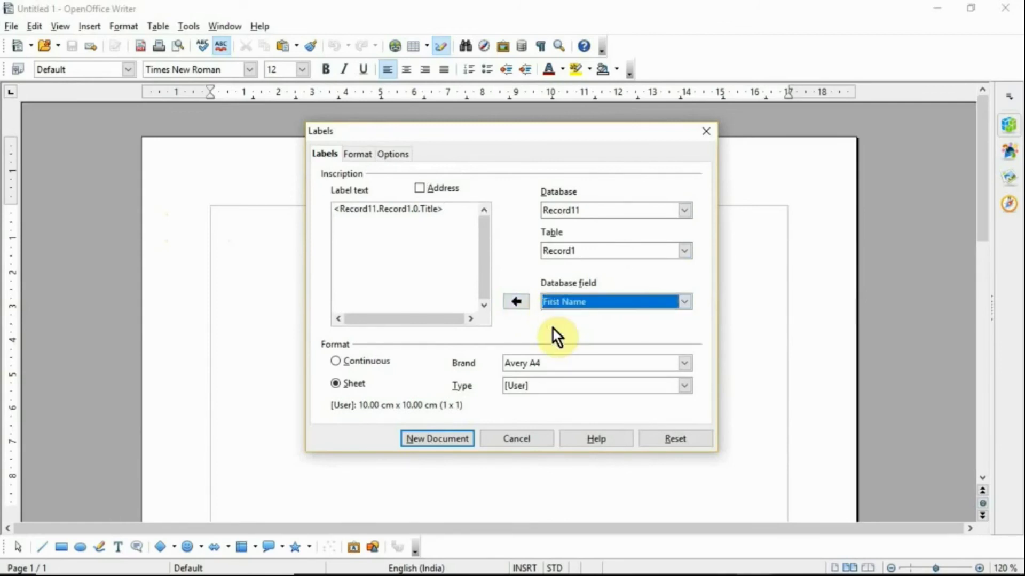
left_click(514, 302)
key("Return")
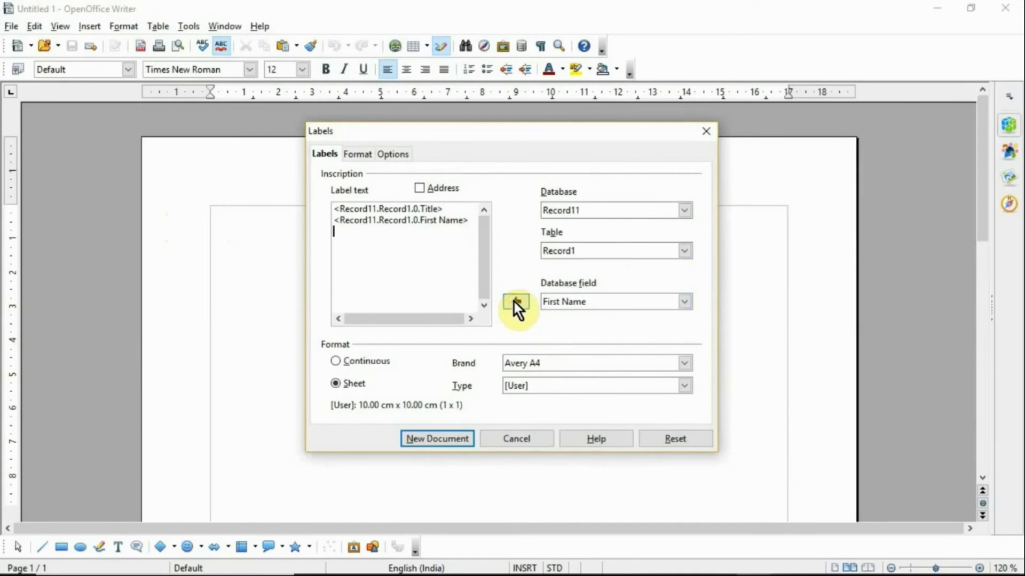
left_click(557, 304)
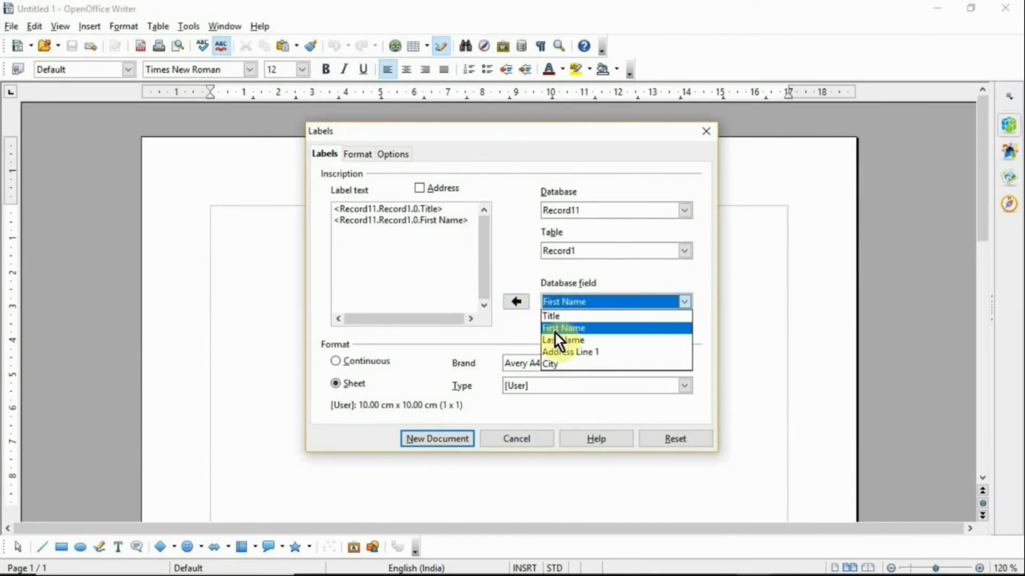
left_click(552, 351)
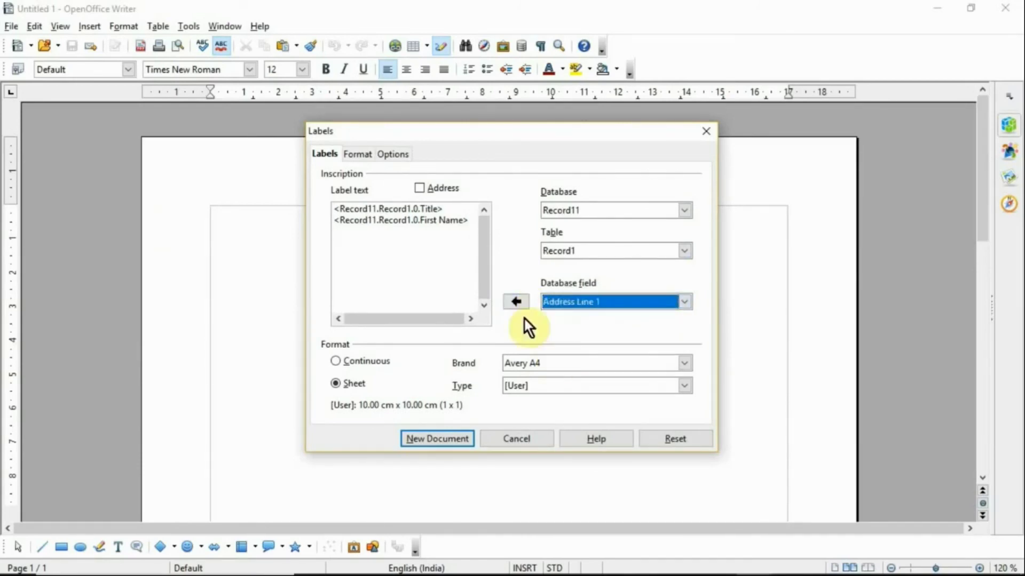
left_click(513, 302)
key("Return")
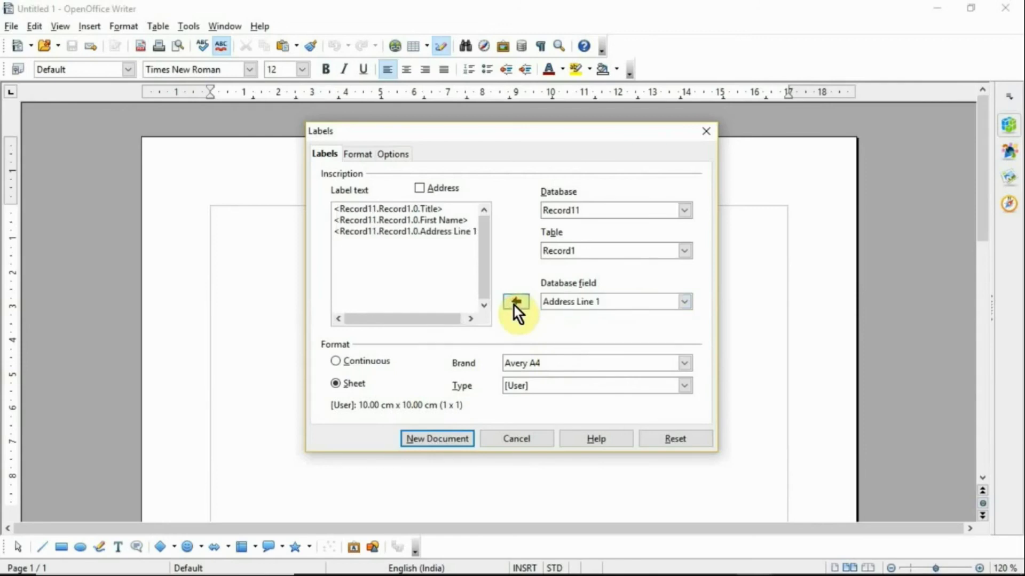
left_click(589, 304)
left_click(569, 365)
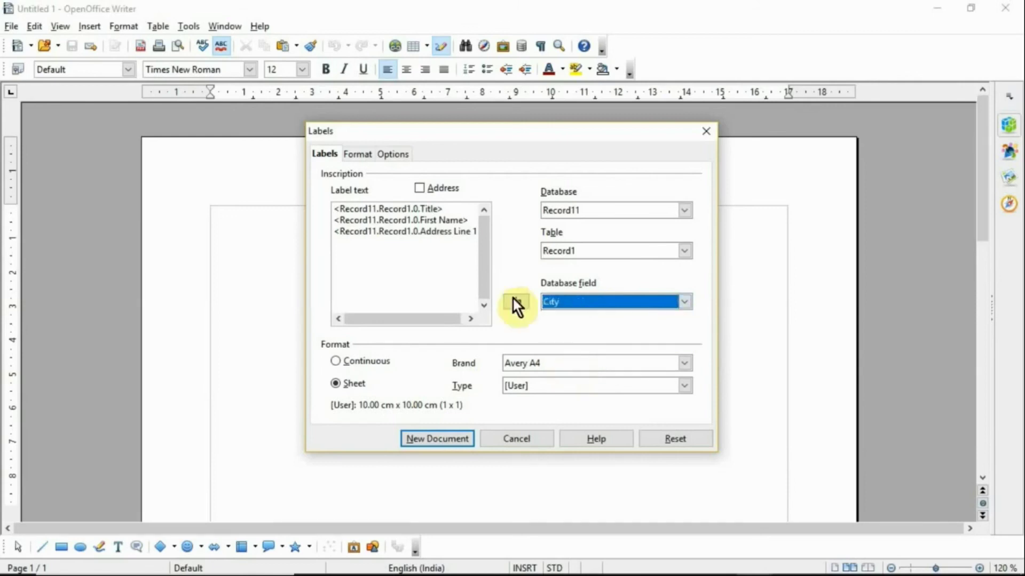
left_click(512, 302)
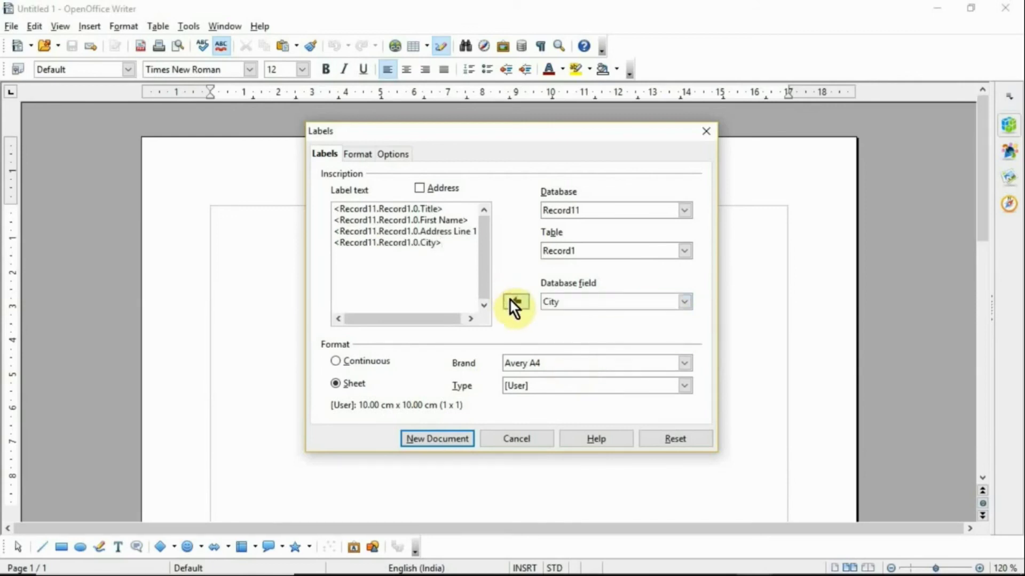
Step: Keep Avery A4 brand and [User] type, and create the new label document
left_click(567, 366)
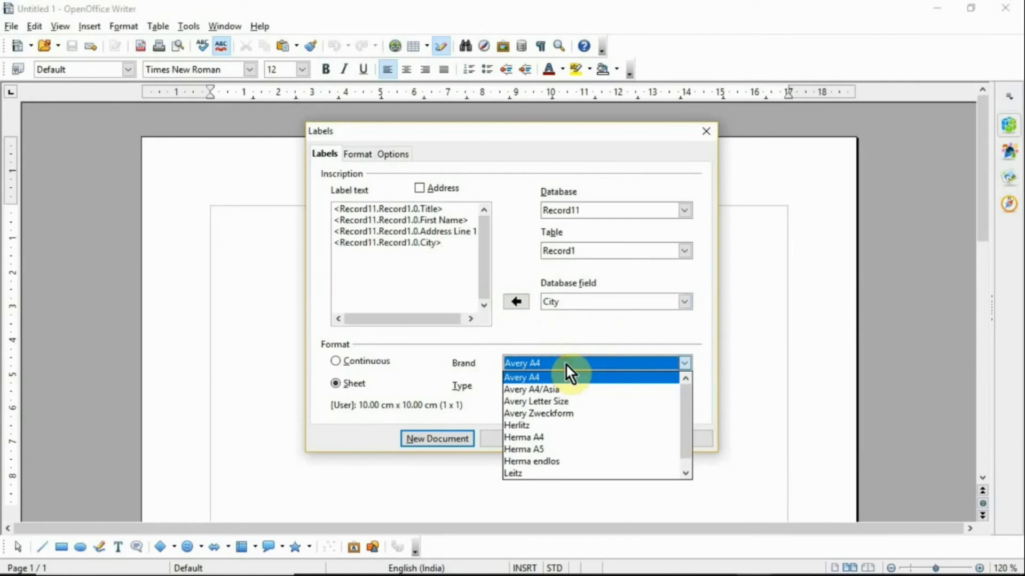
left_click(565, 363)
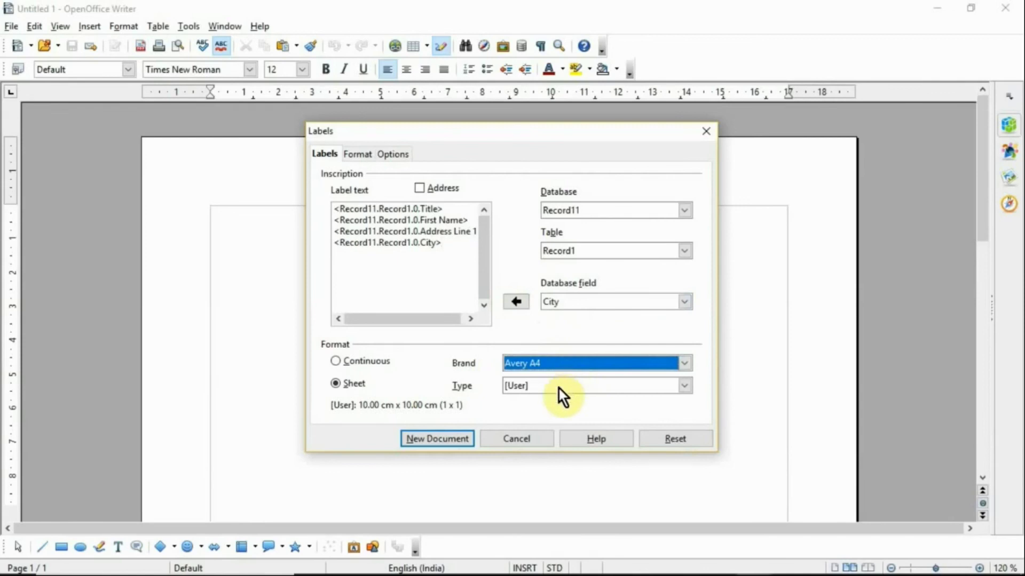
left_click(559, 387)
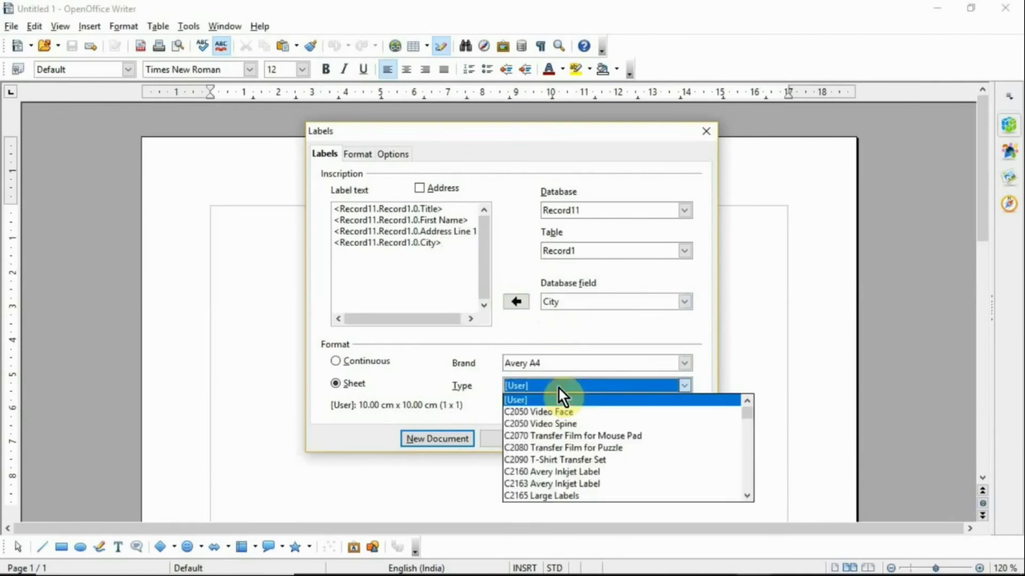
left_click(558, 387)
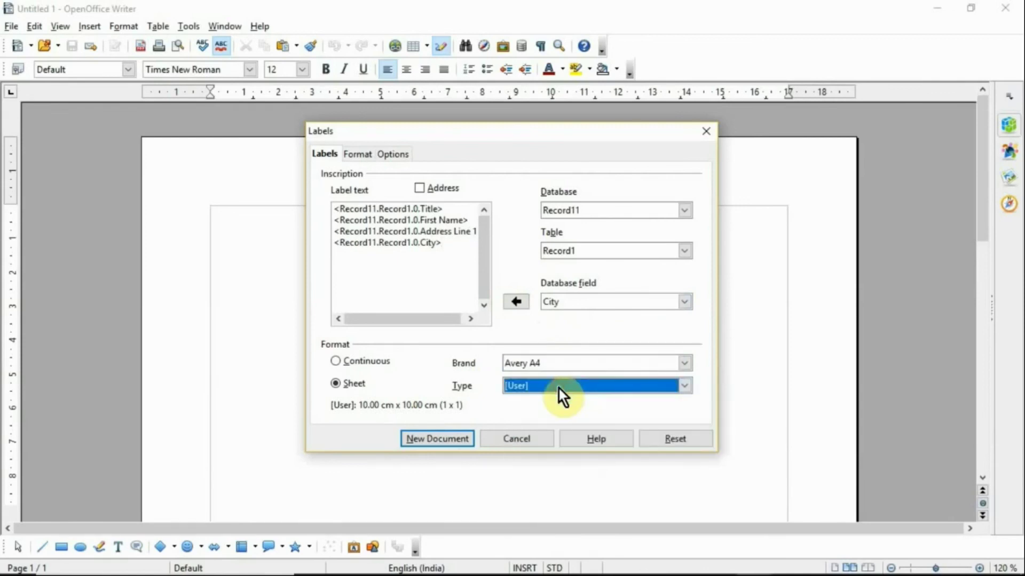
left_click(464, 439)
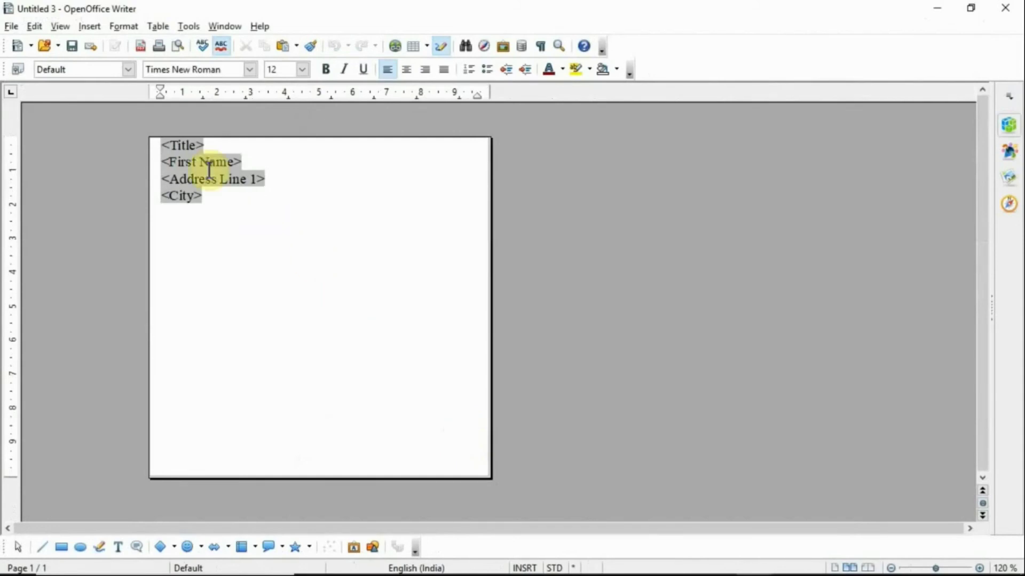
Step: Save the labels document as Label on the Desktop and close Writer
left_click(16, 26)
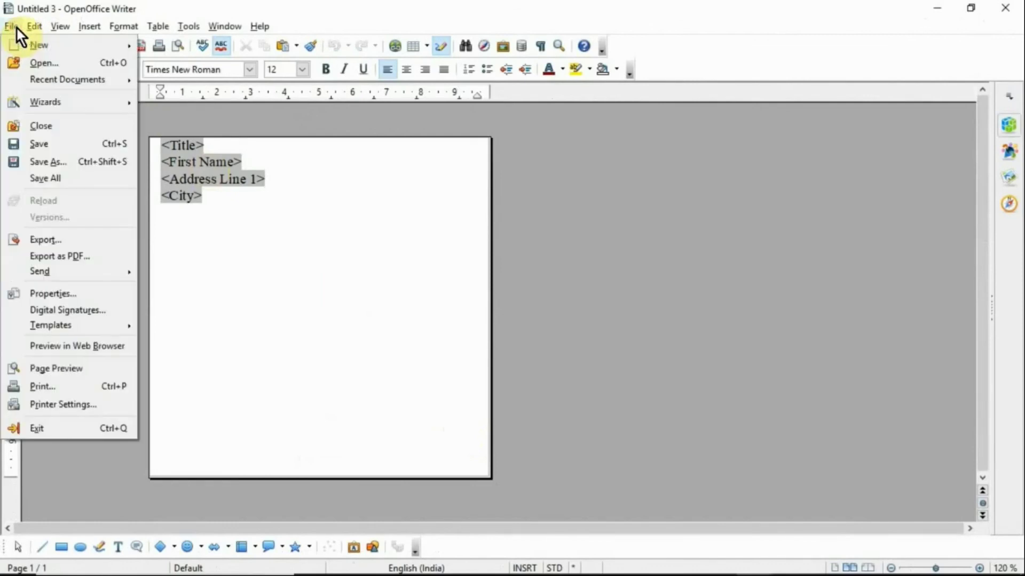
left_click(46, 162)
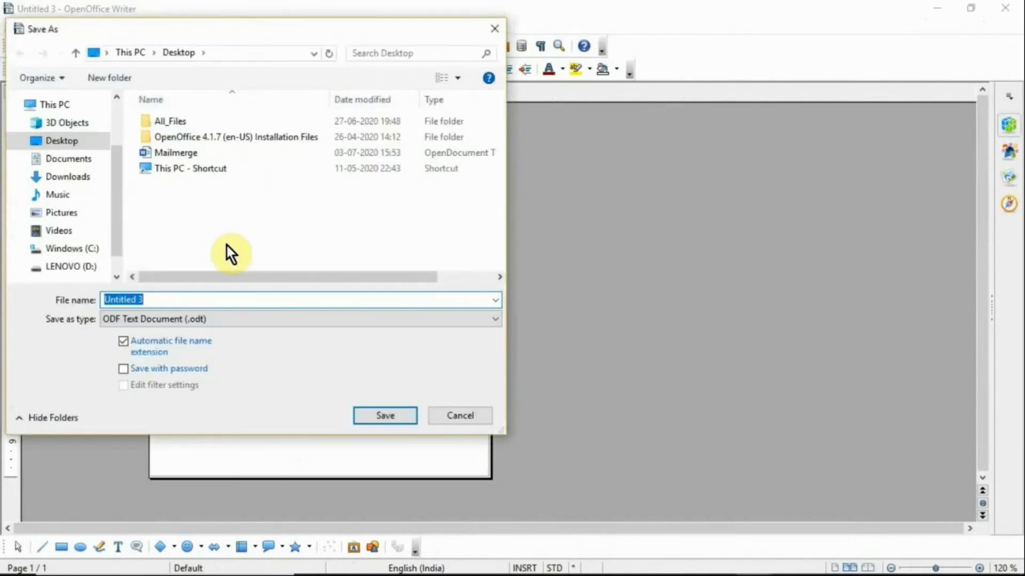
type("Label")
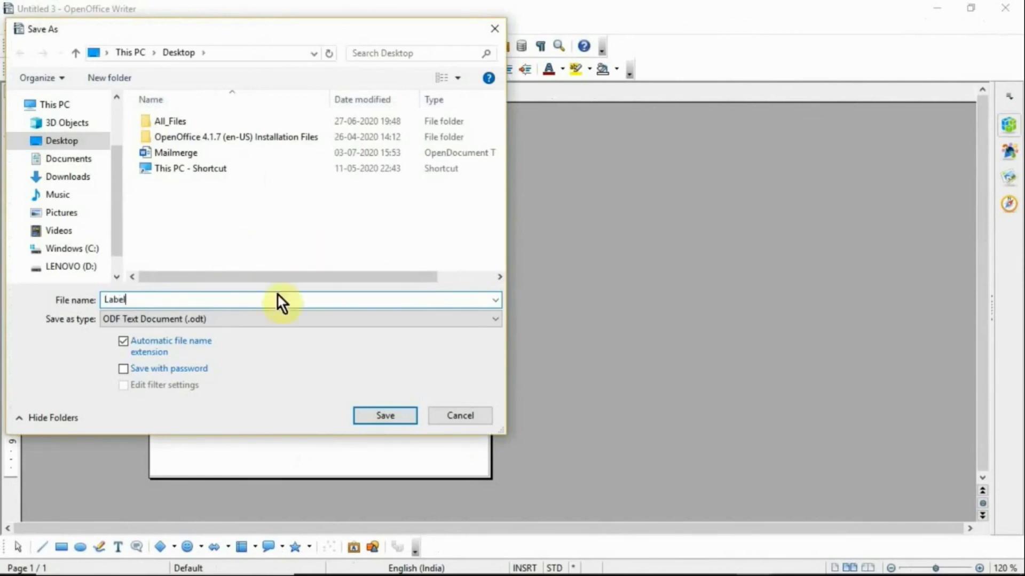
left_click(372, 421)
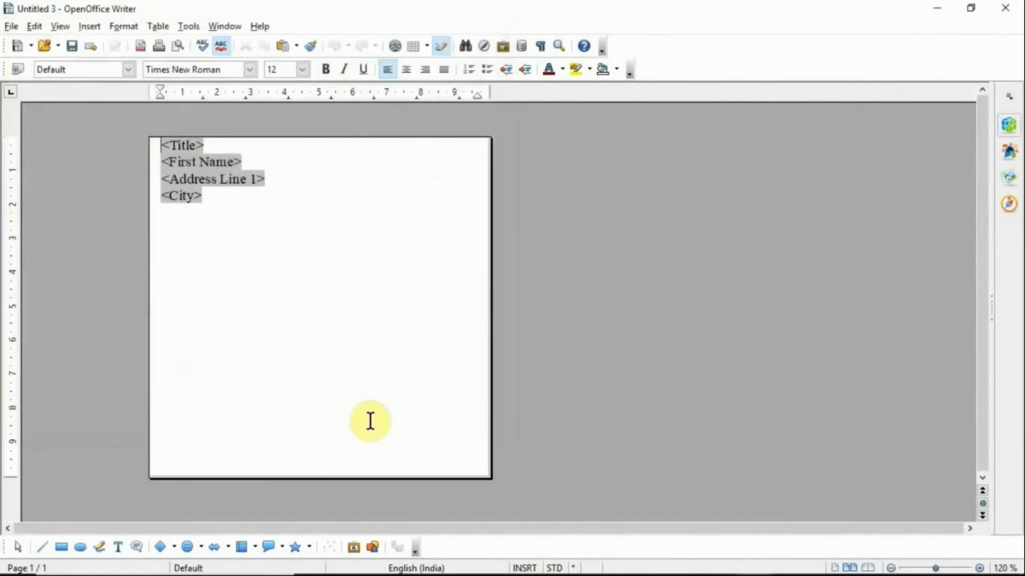
left_click(1015, 22)
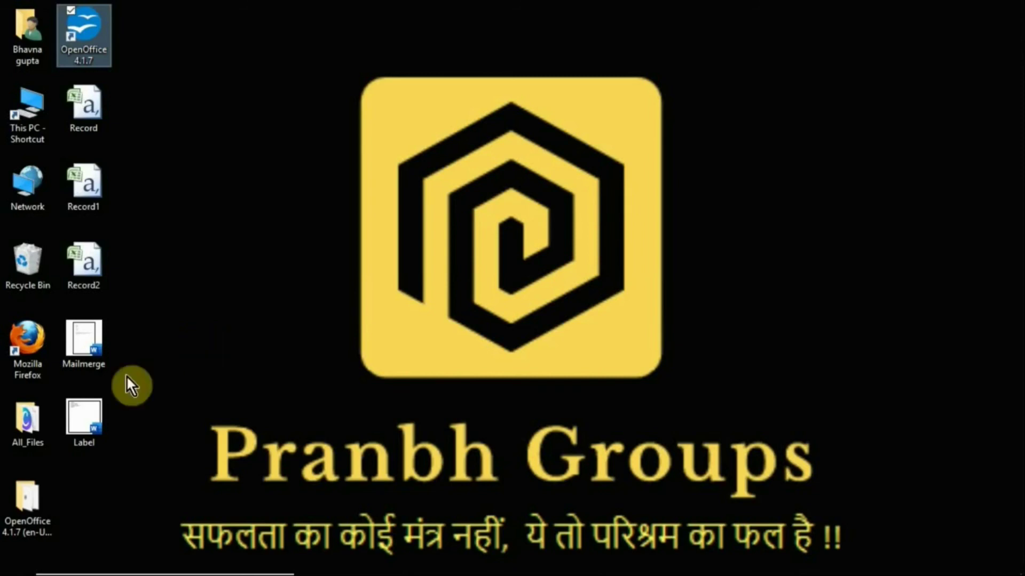
Step: Reopen the Label document from the Desktop and start printing it
left_click(92, 418)
double_click(92, 418)
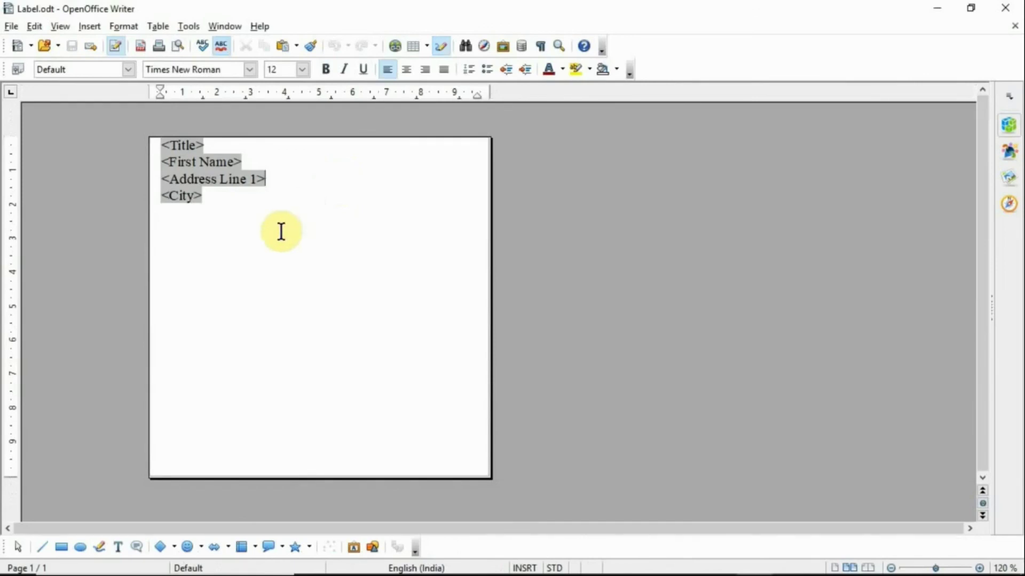
key("ctrl+p")
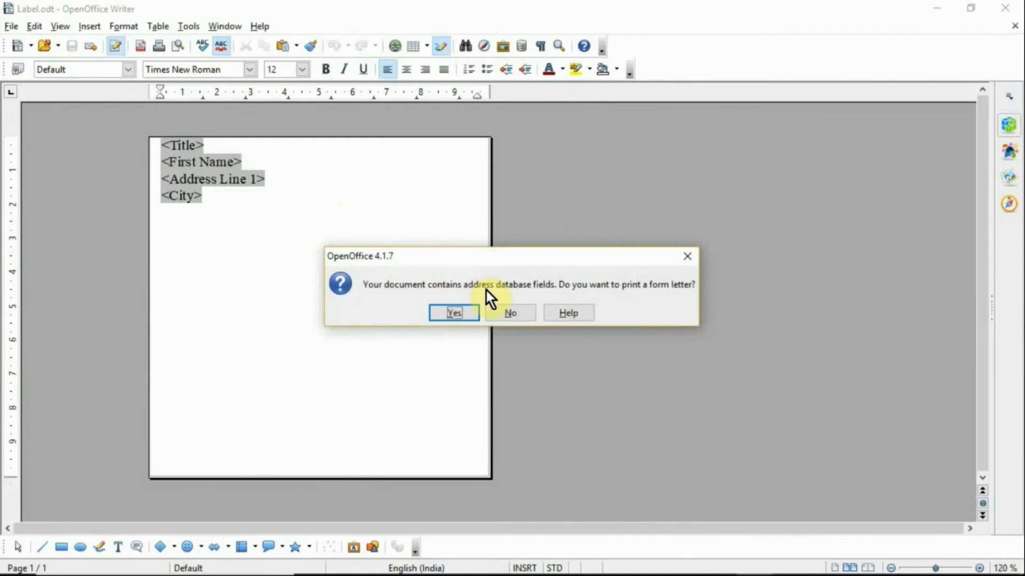
Step: Merge the labels as a form letter into a file named Label1, then reopen Label1
left_click(467, 311)
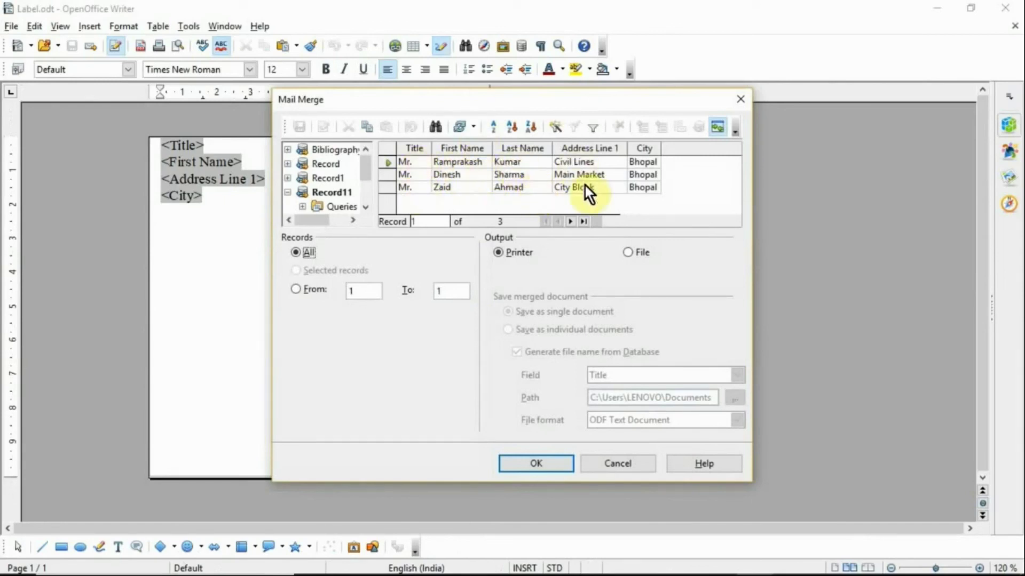
left_click(629, 252)
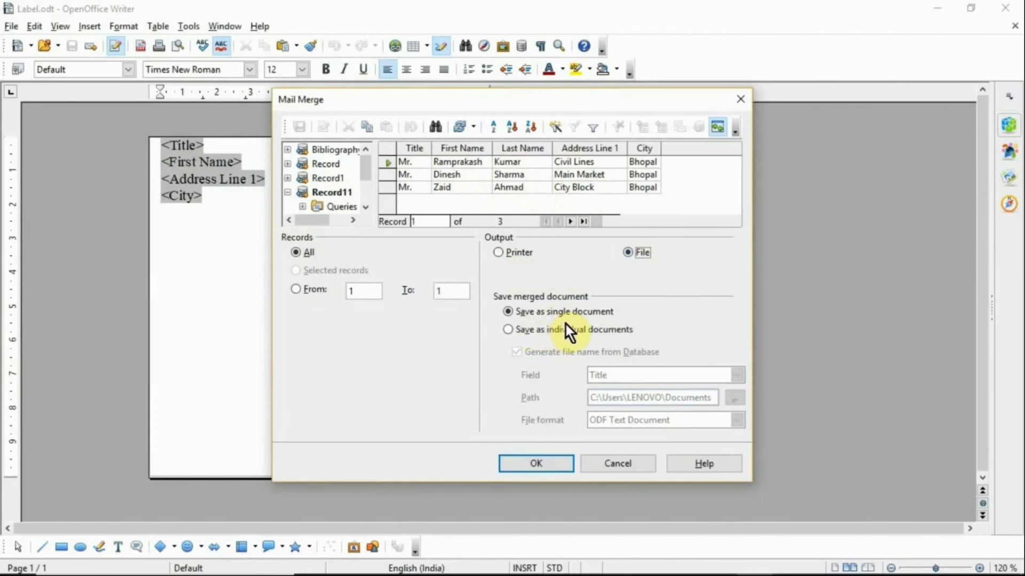
left_click(535, 462)
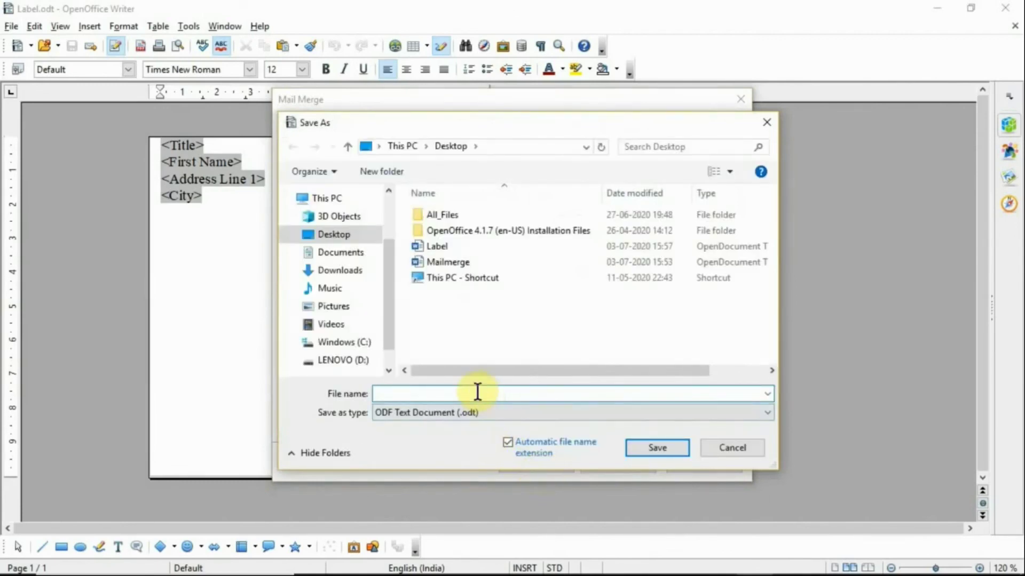
type("Label1")
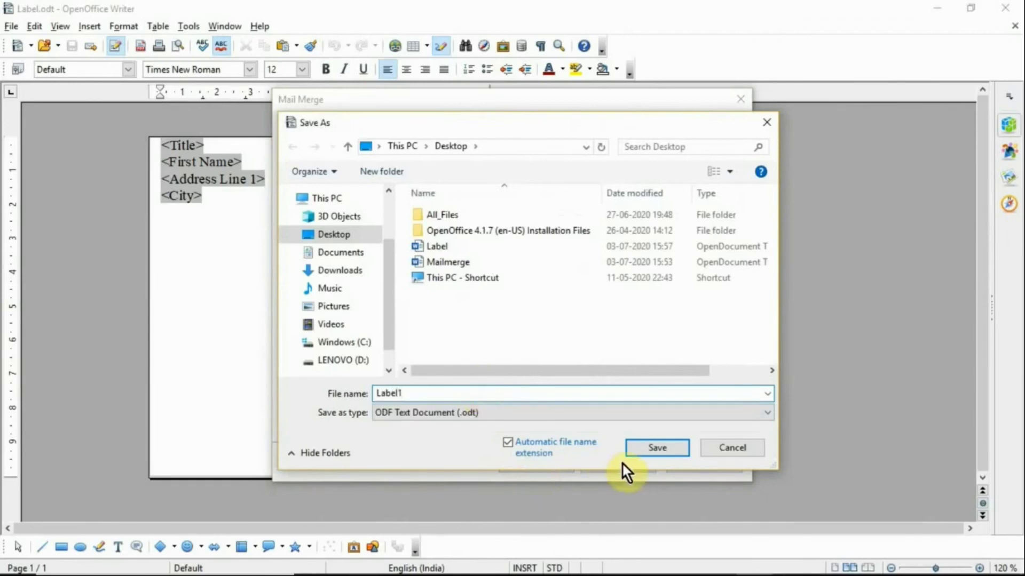
left_click(635, 450)
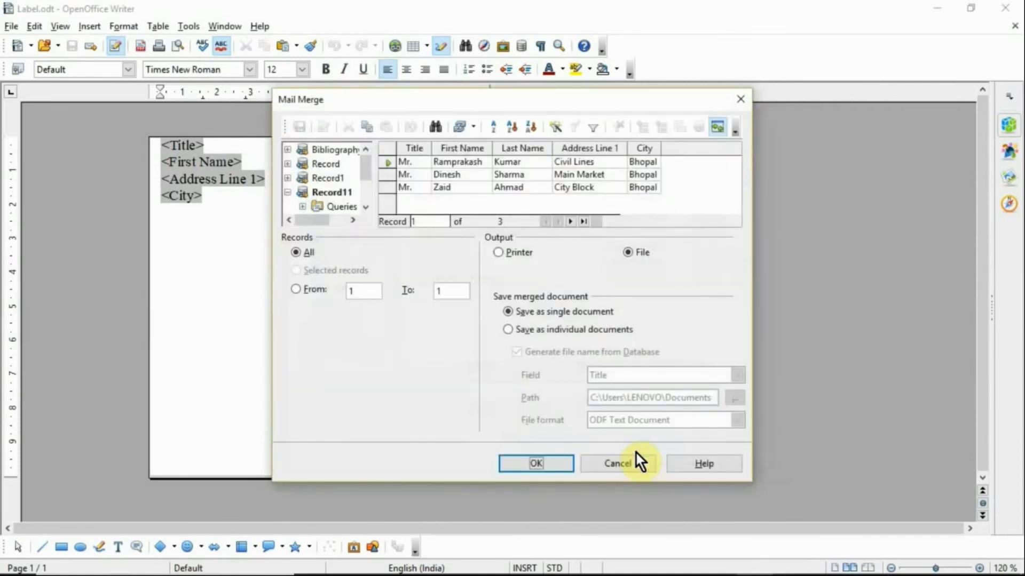
left_click(618, 464)
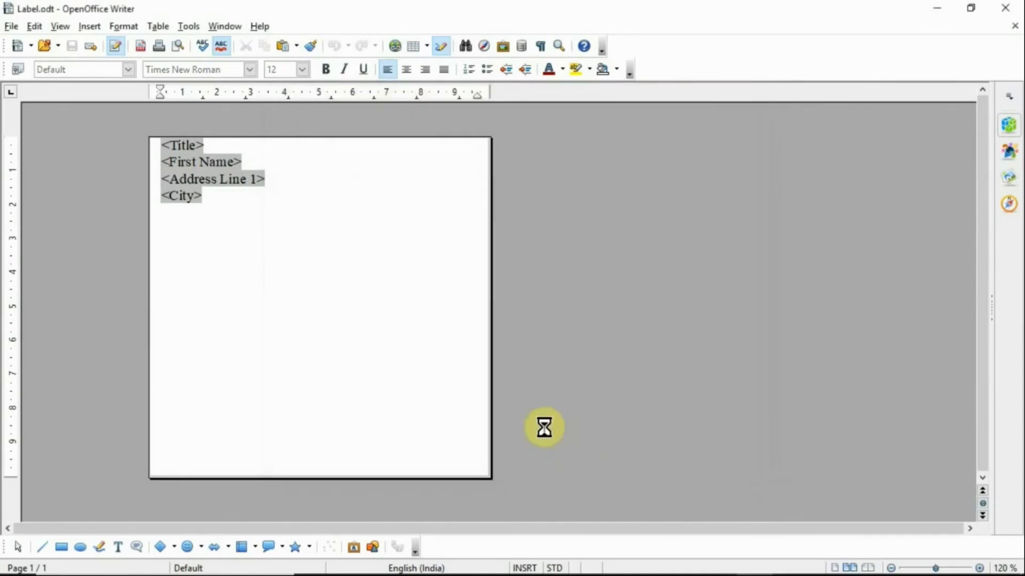
left_click(1005, 7)
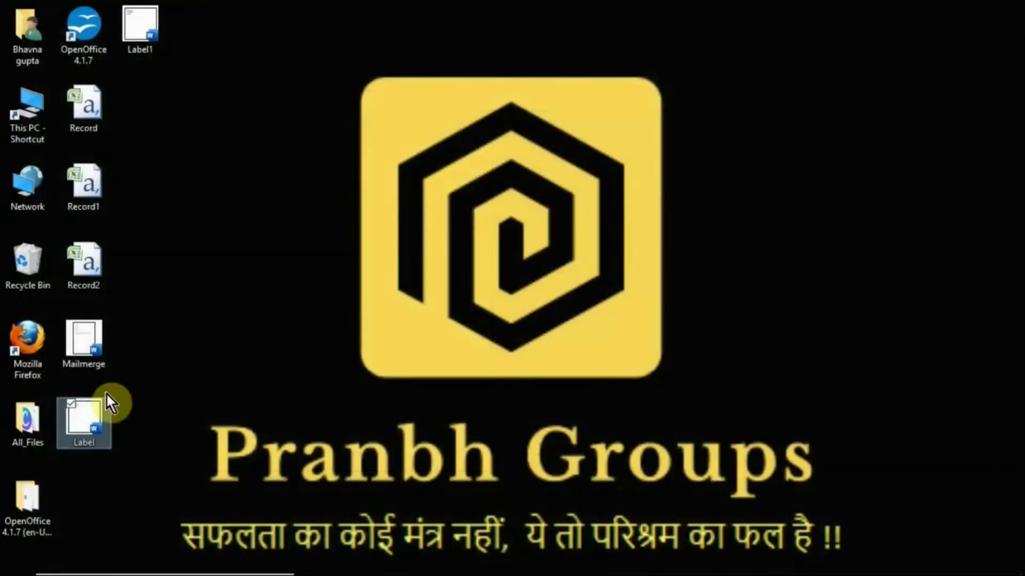
double_click(141, 18)
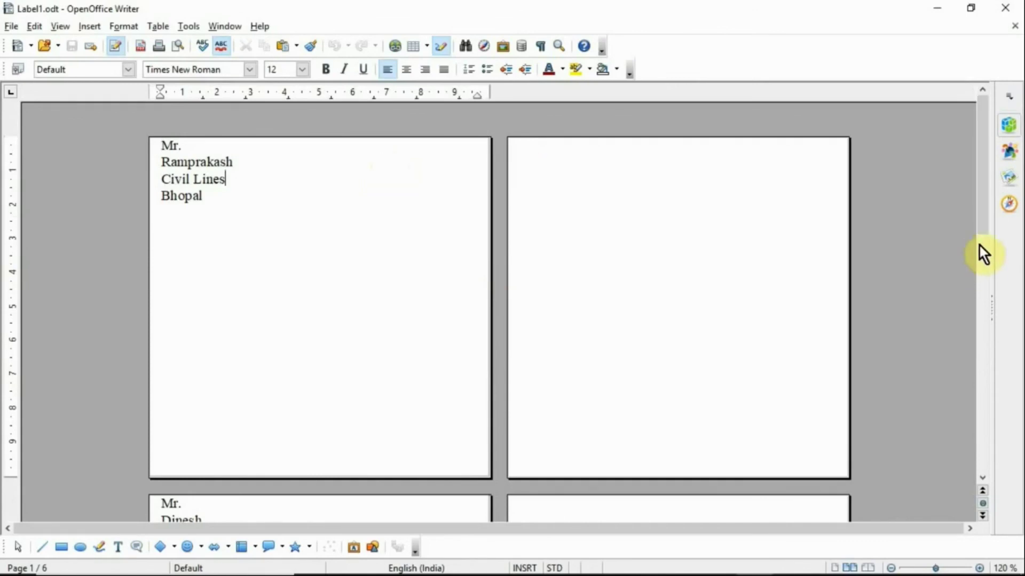
Step: Review the six pages of merged Bhopal address labels in Label1.odt, then close the document
left_click_drag(981, 227, 987, 163)
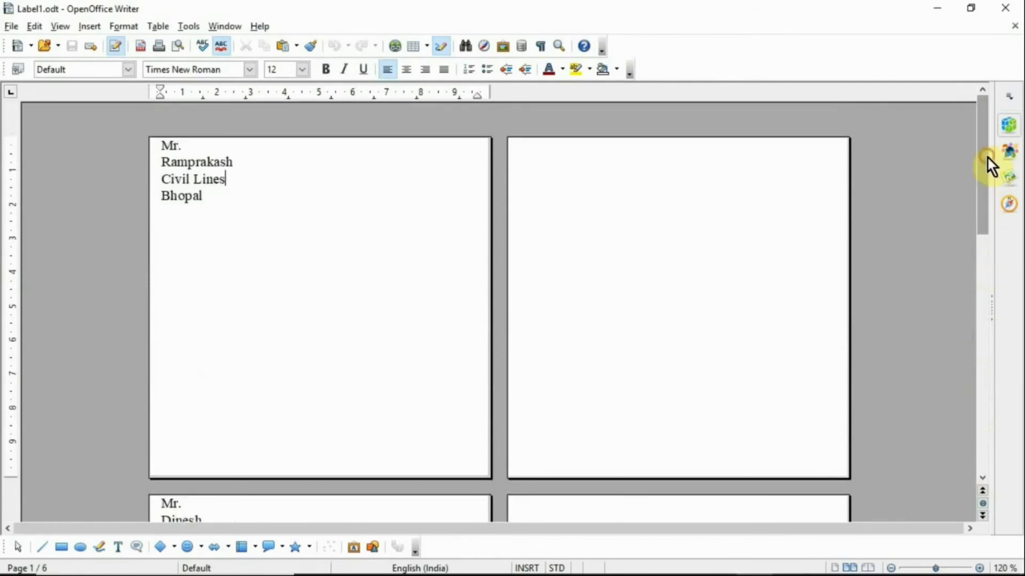
left_click(1005, 8)
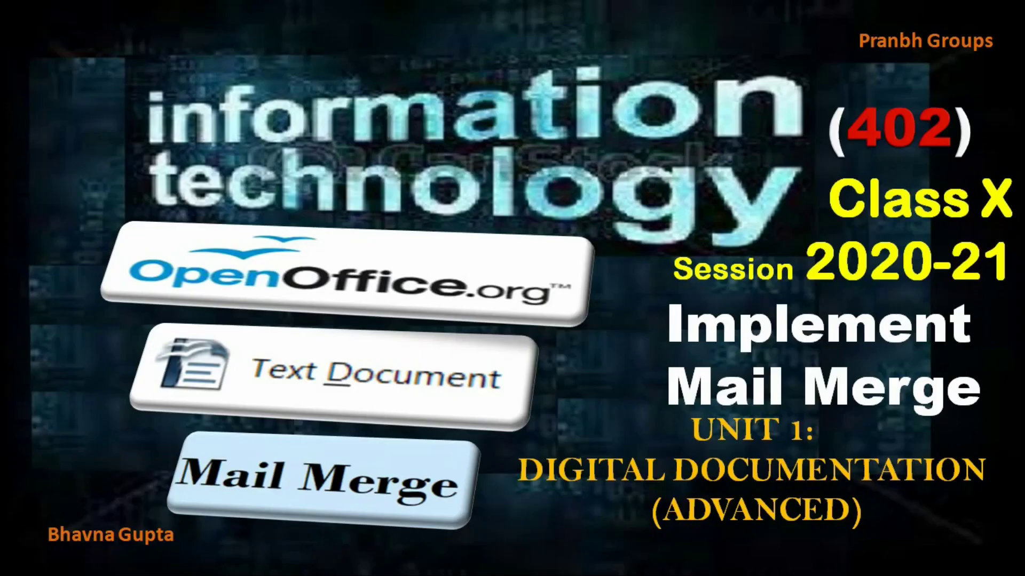